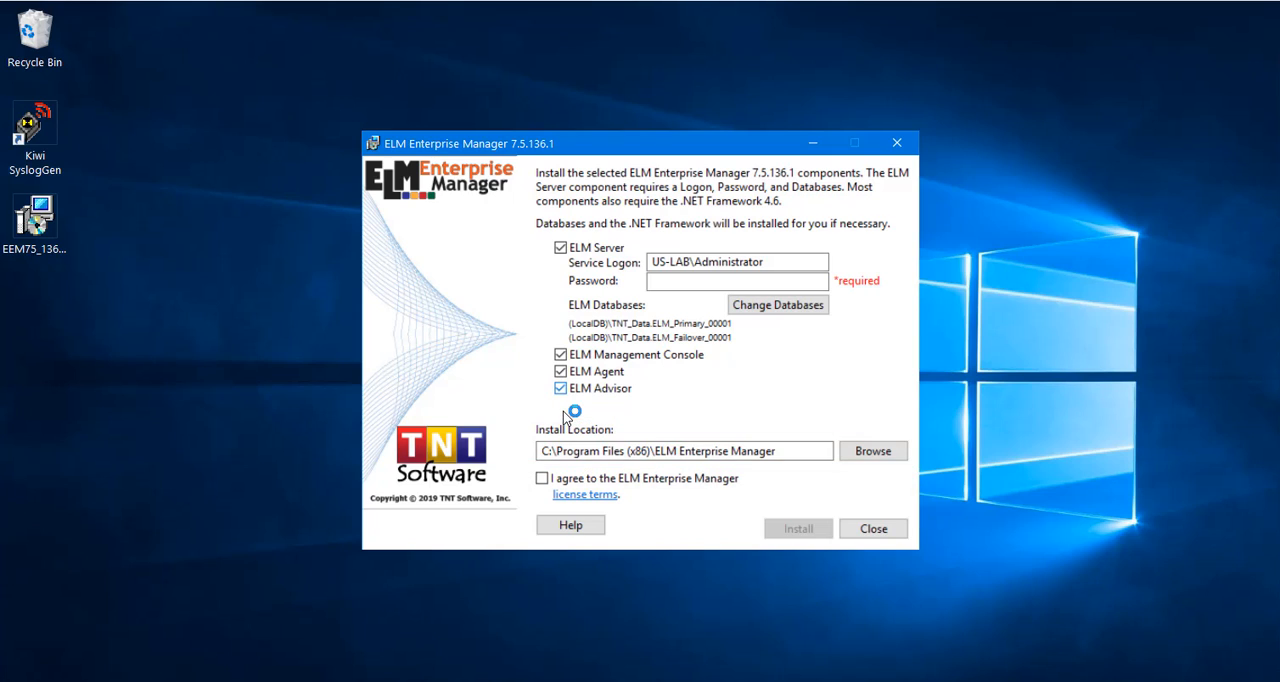
# Accept the ELM Enterprise Manager license terms and enter the service logon password for the ELM Server.
pyautogui.click(542, 478)
pyautogui.click(666, 282)
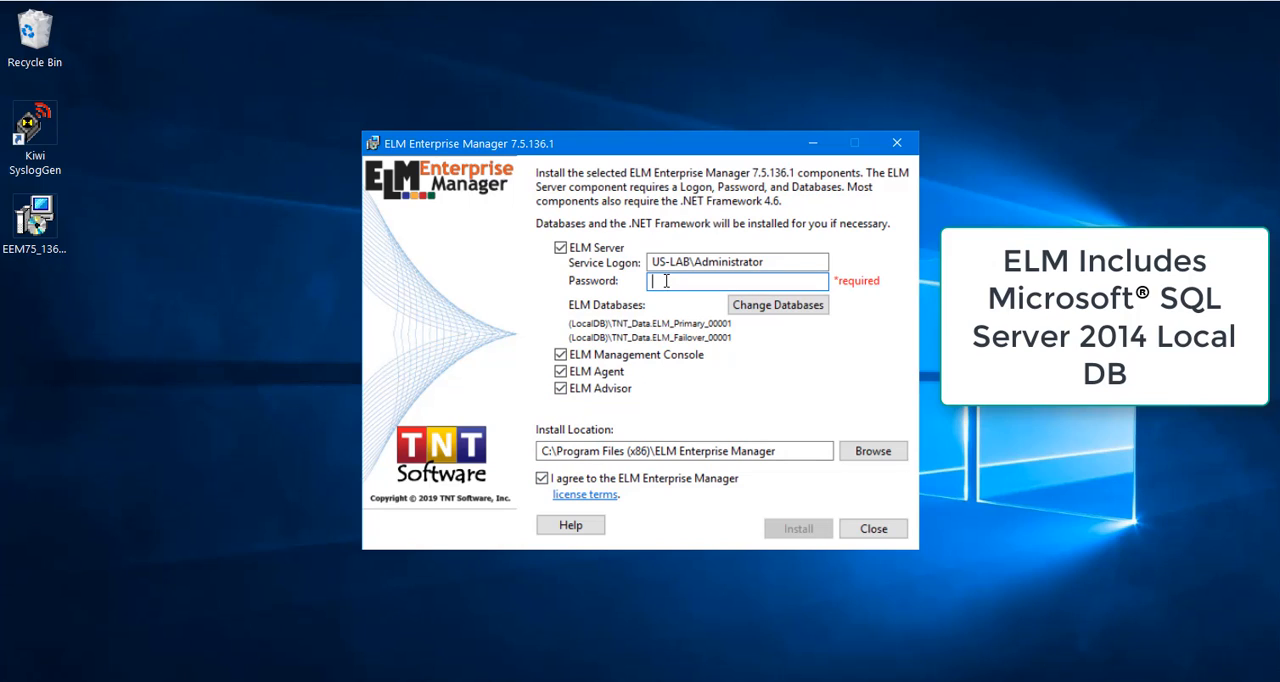
pyautogui.write('*********')
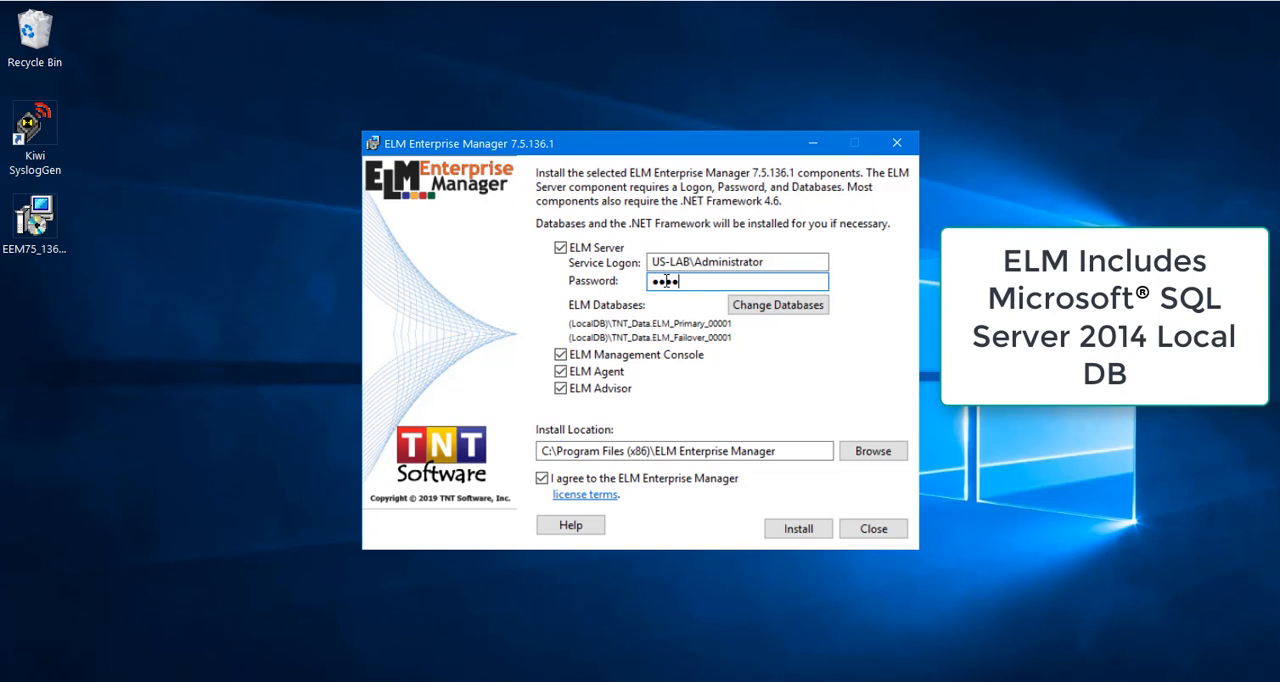
pyautogui.write('*')
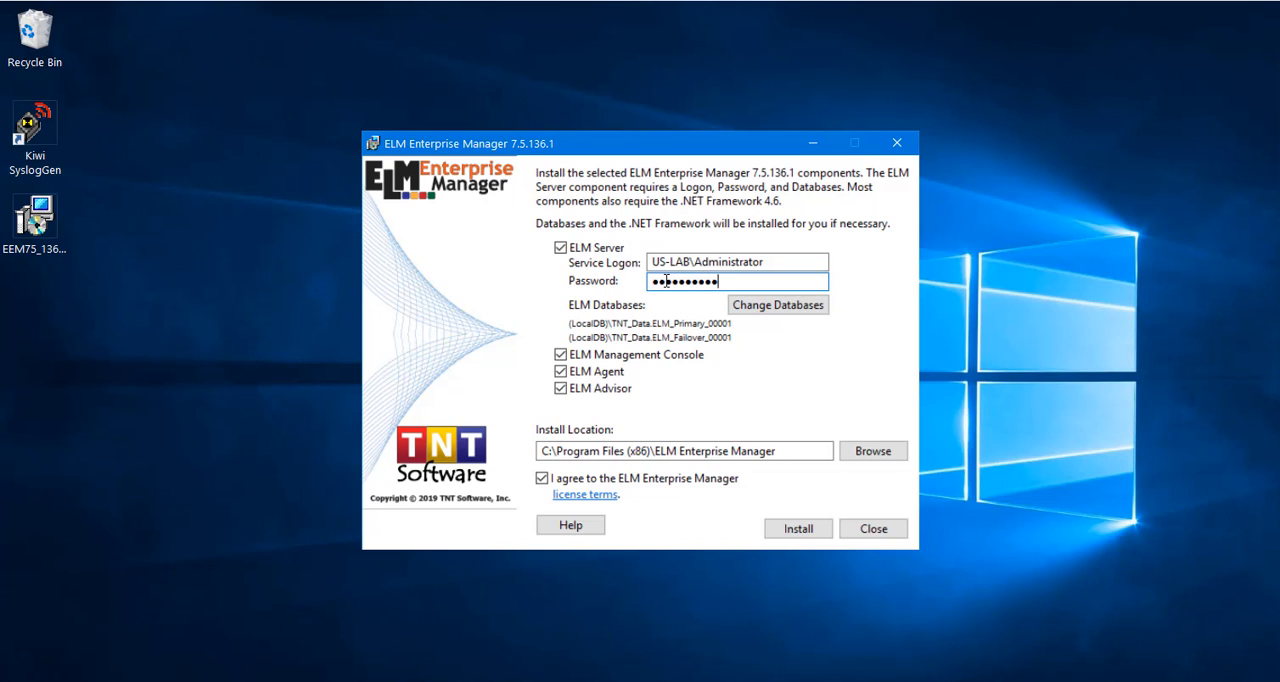
# Review the ELM database settings without changing them, and install the selected components, starting both consoles on completion.
pyautogui.click(779, 311)
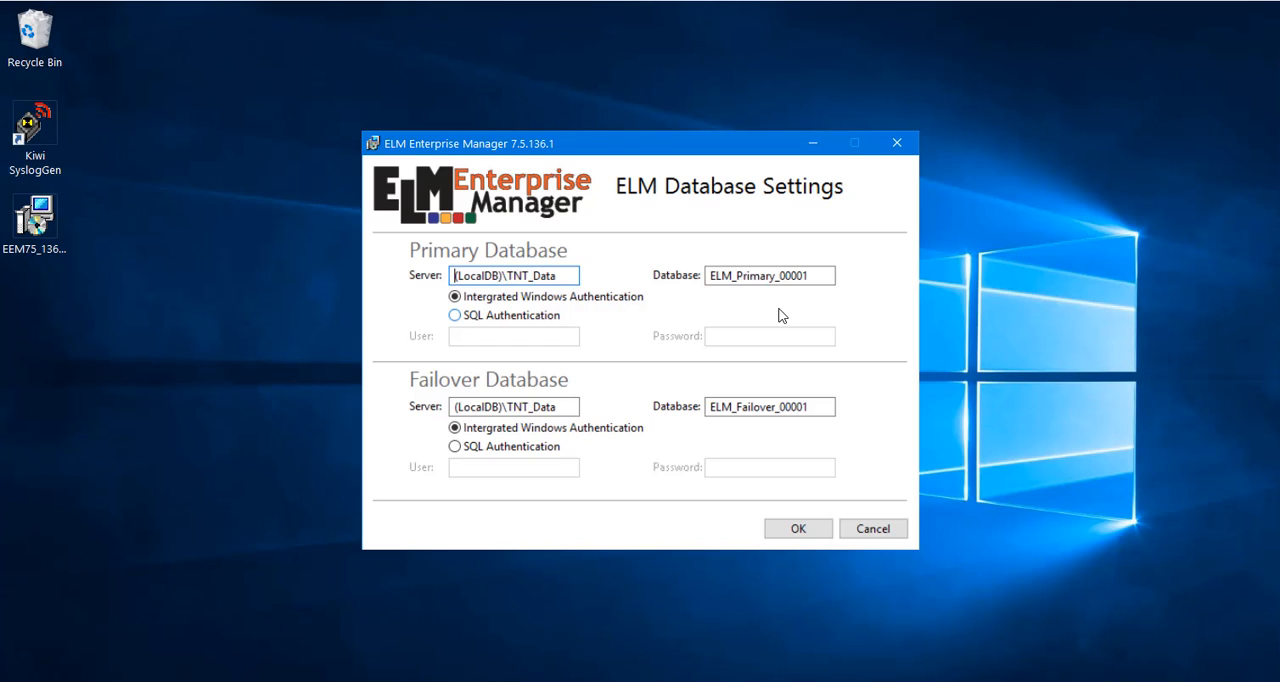
pyautogui.click(872, 530)
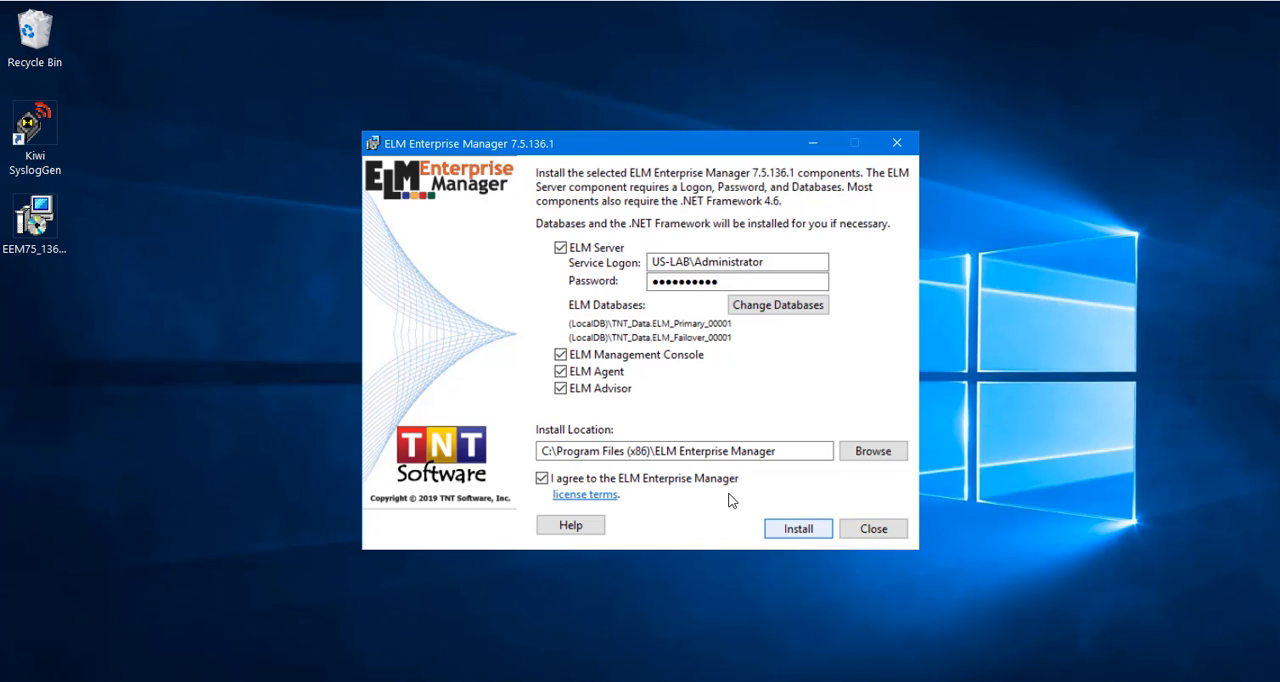
pyautogui.click(783, 532)
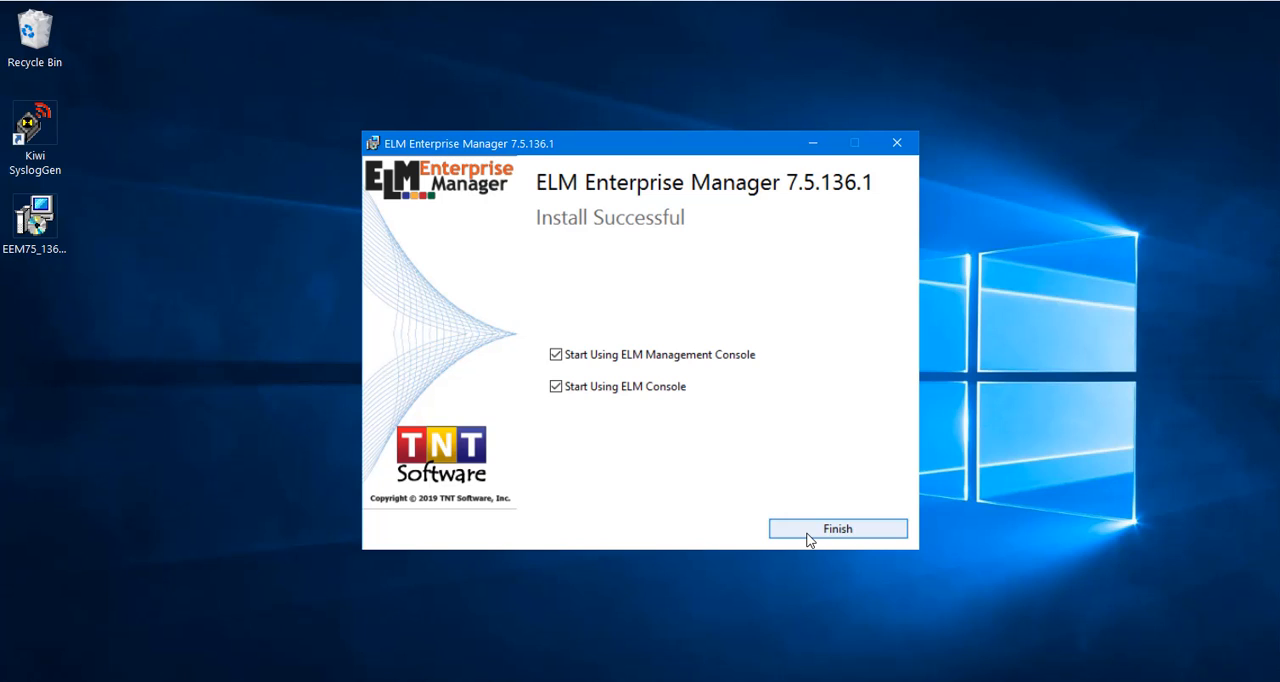
pyautogui.click(781, 538)
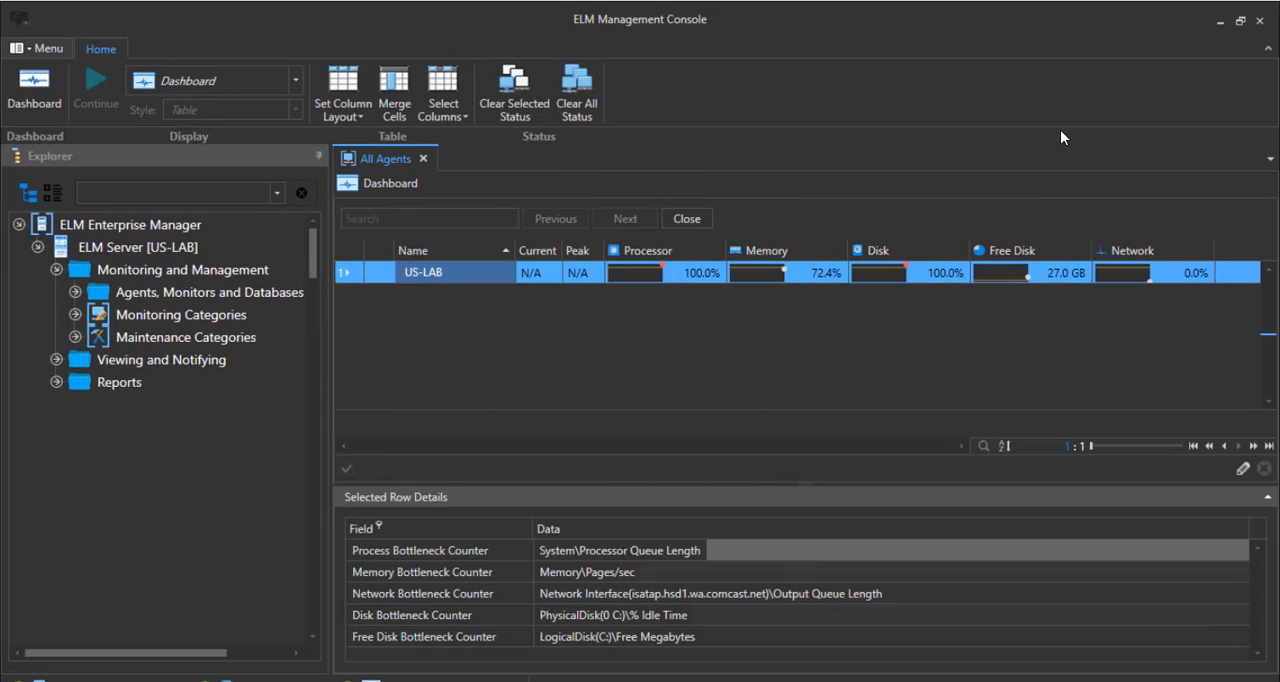
# Switch to the ELM Enterprise Manager 7.5 console and expand the Agents and Monitors Library, All Agents and Monitoring Categories.
pyautogui.click(1222, 22)
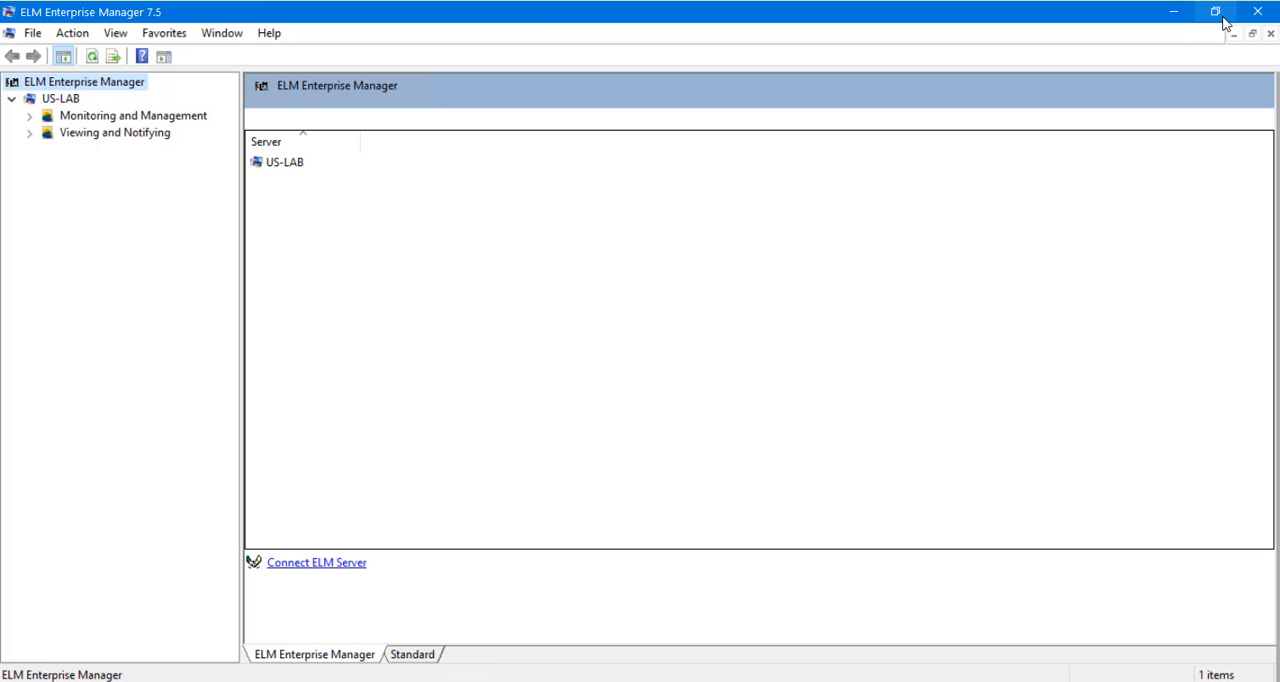
pyautogui.click(30, 116)
pyautogui.click(47, 133)
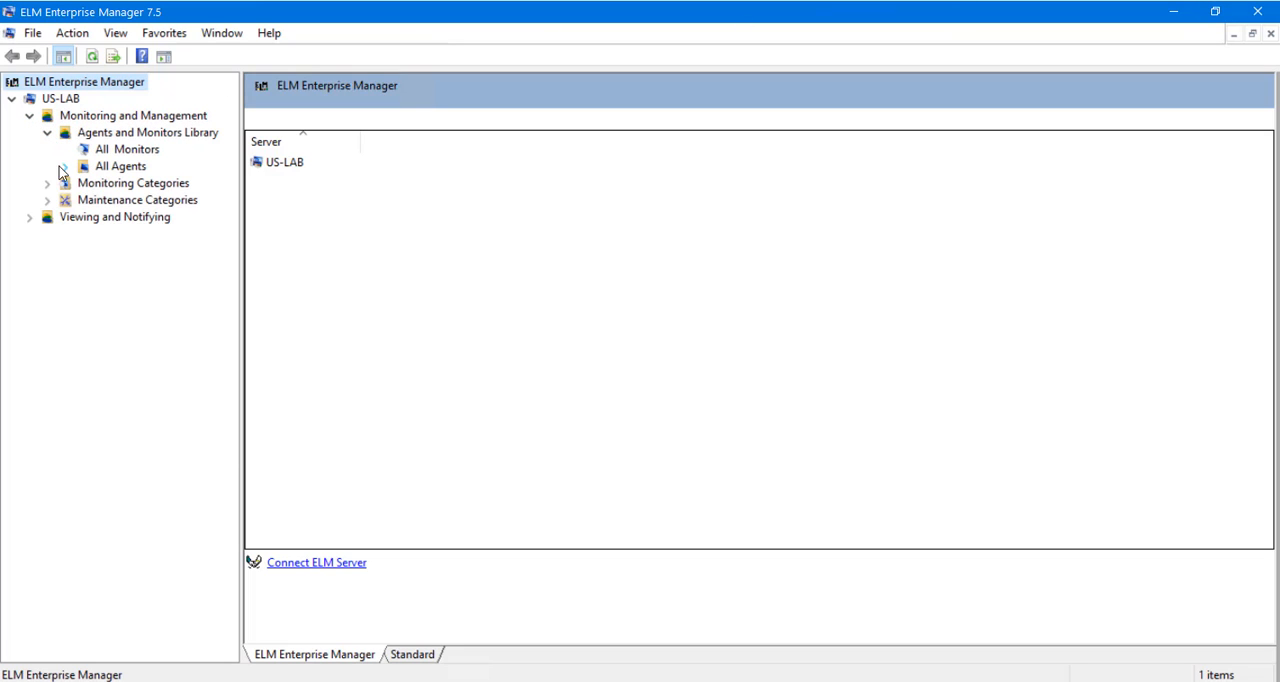
pyautogui.click(64, 167)
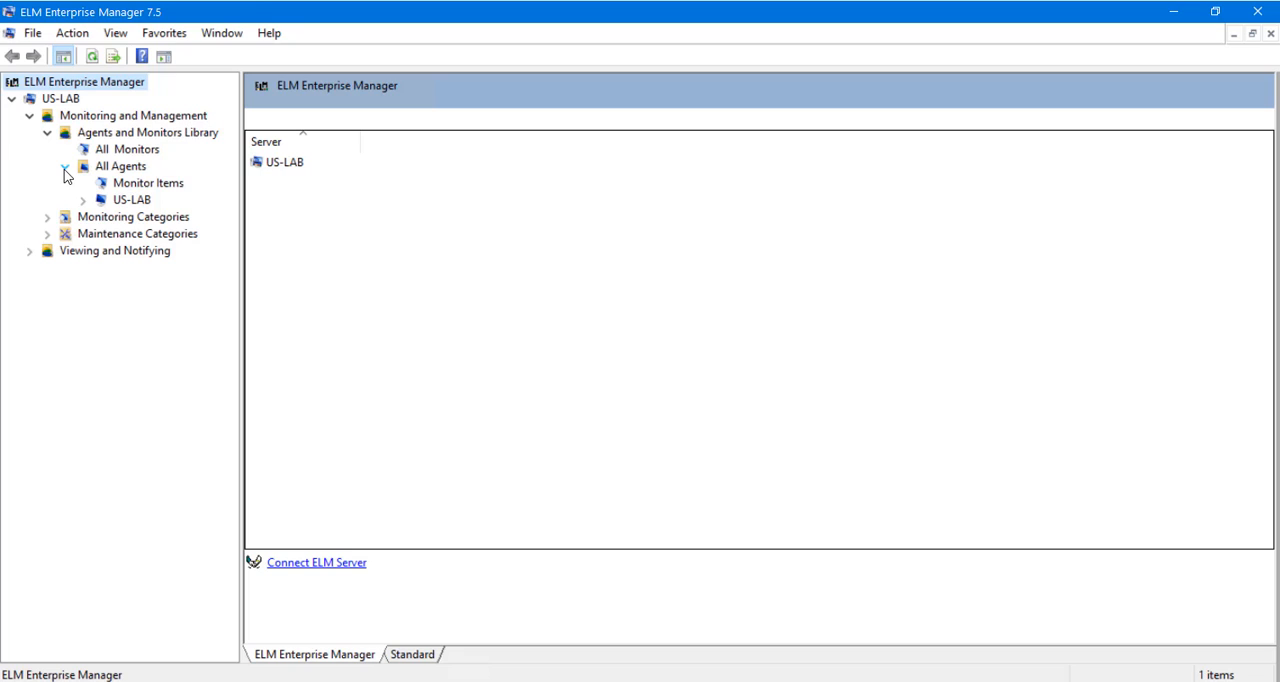
pyautogui.click(47, 217)
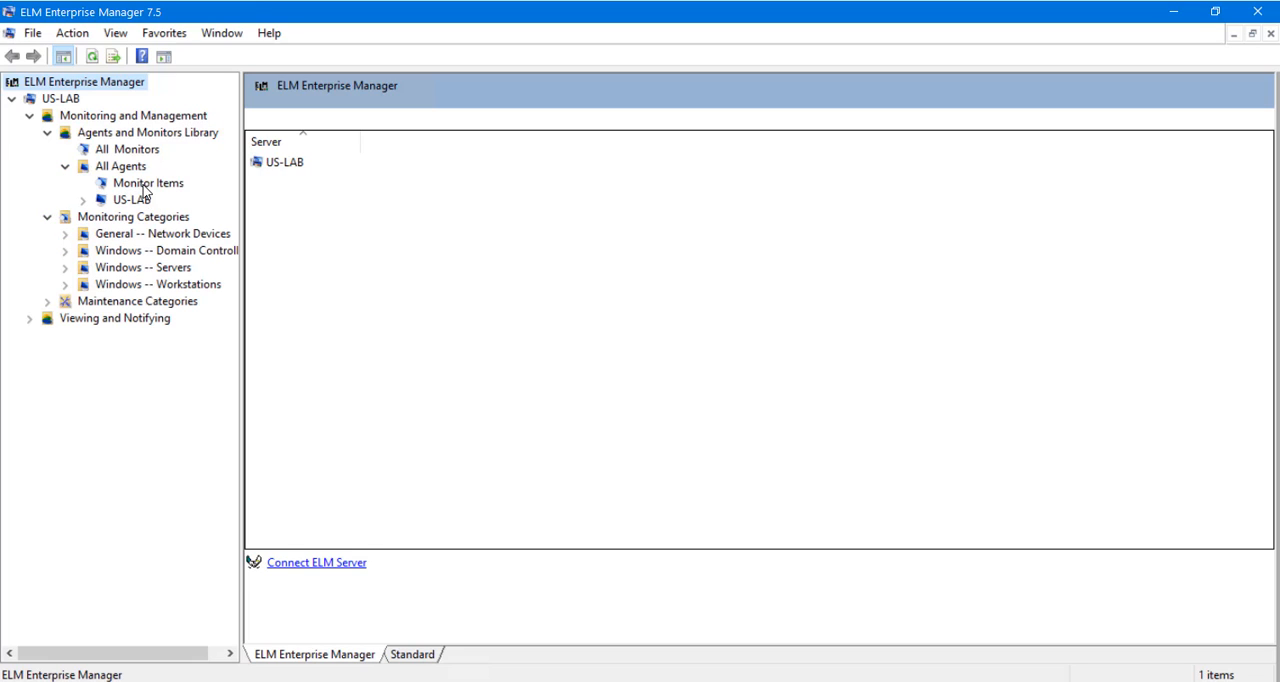
# Display the All Monitors list and widen its Name and Type columns to show the full entries.
pyautogui.click(145, 152)
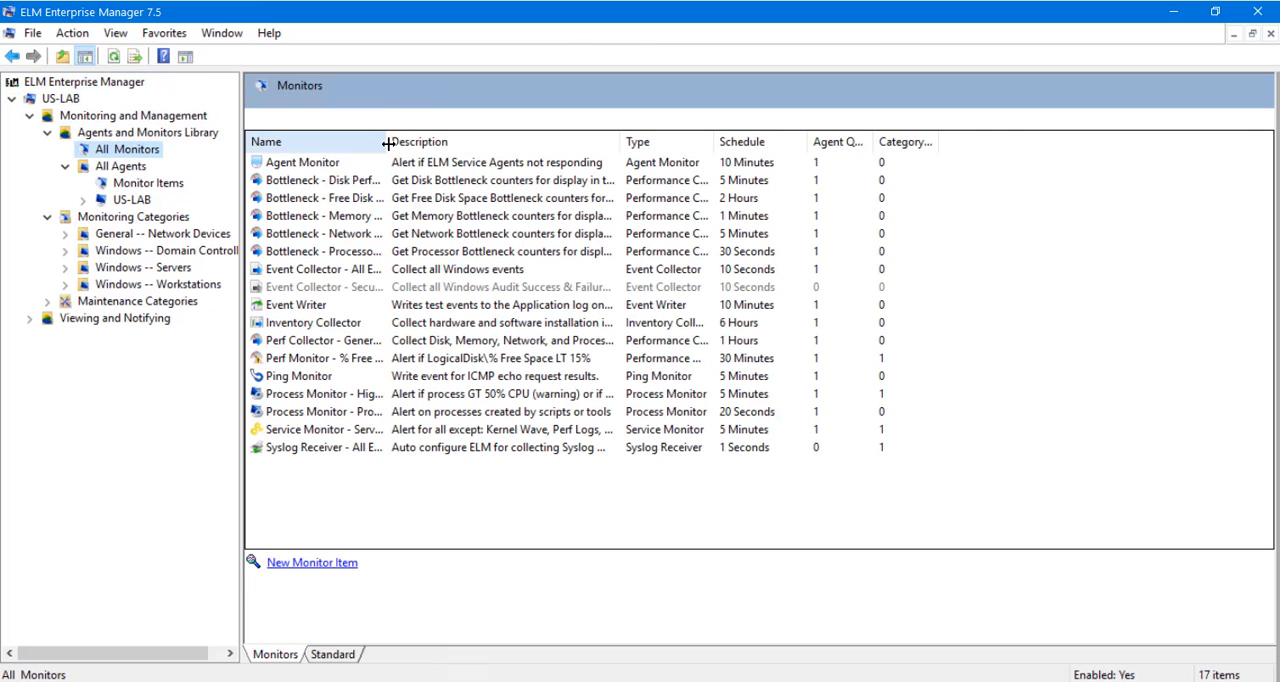
pyautogui.moveTo(387, 141); pyautogui.dragTo(513, 141)
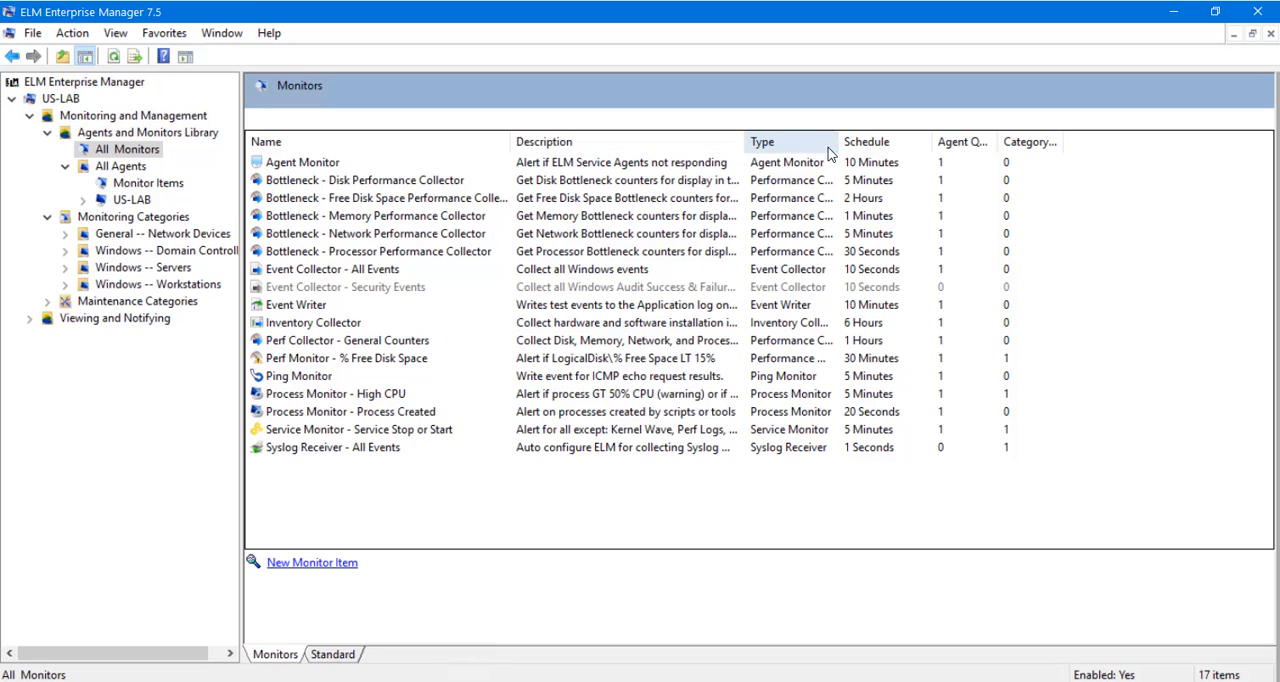
pyautogui.moveTo(840, 141); pyautogui.dragTo(921, 142)
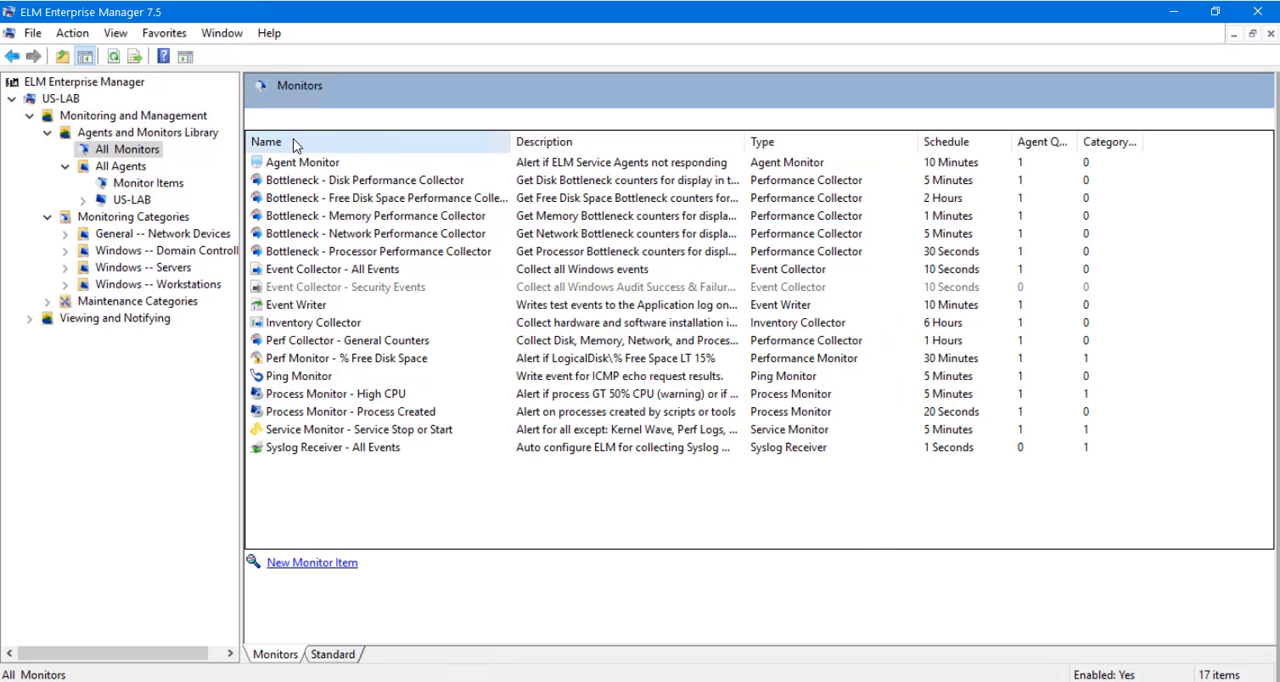
# Start deploying a new agent from All Agents, specifying Washington as the single system to find.
pyautogui.click(134, 169)
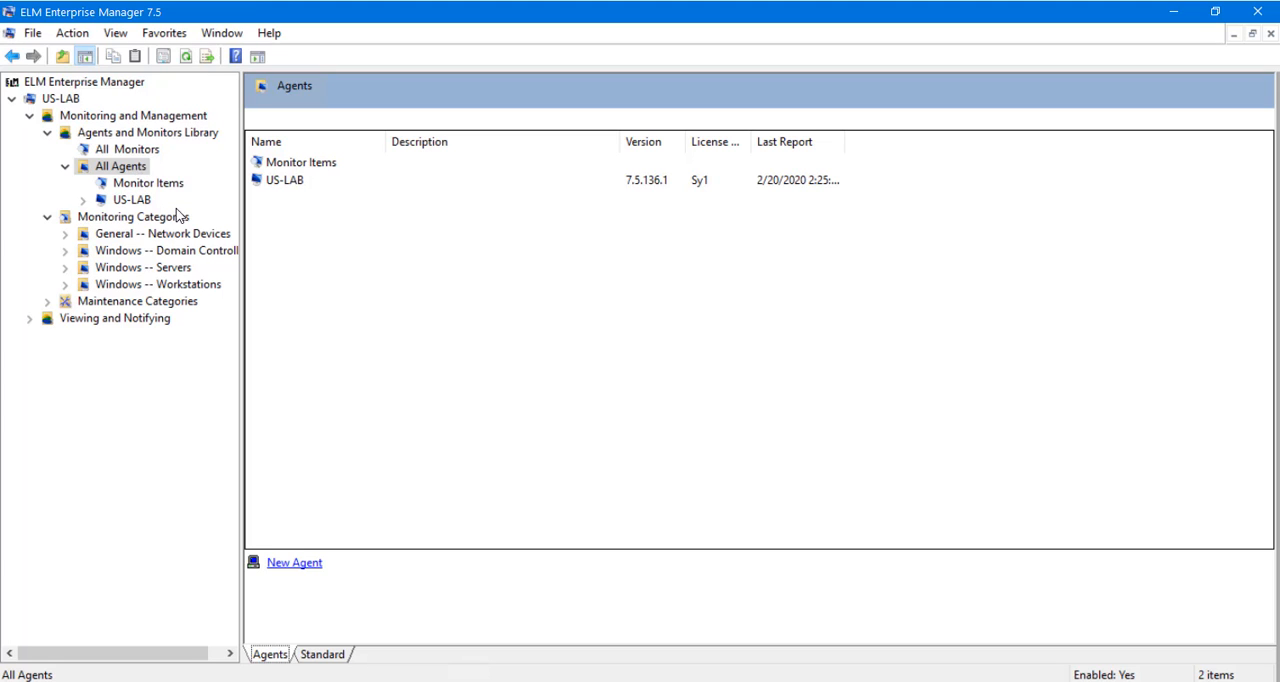
pyautogui.click(296, 564)
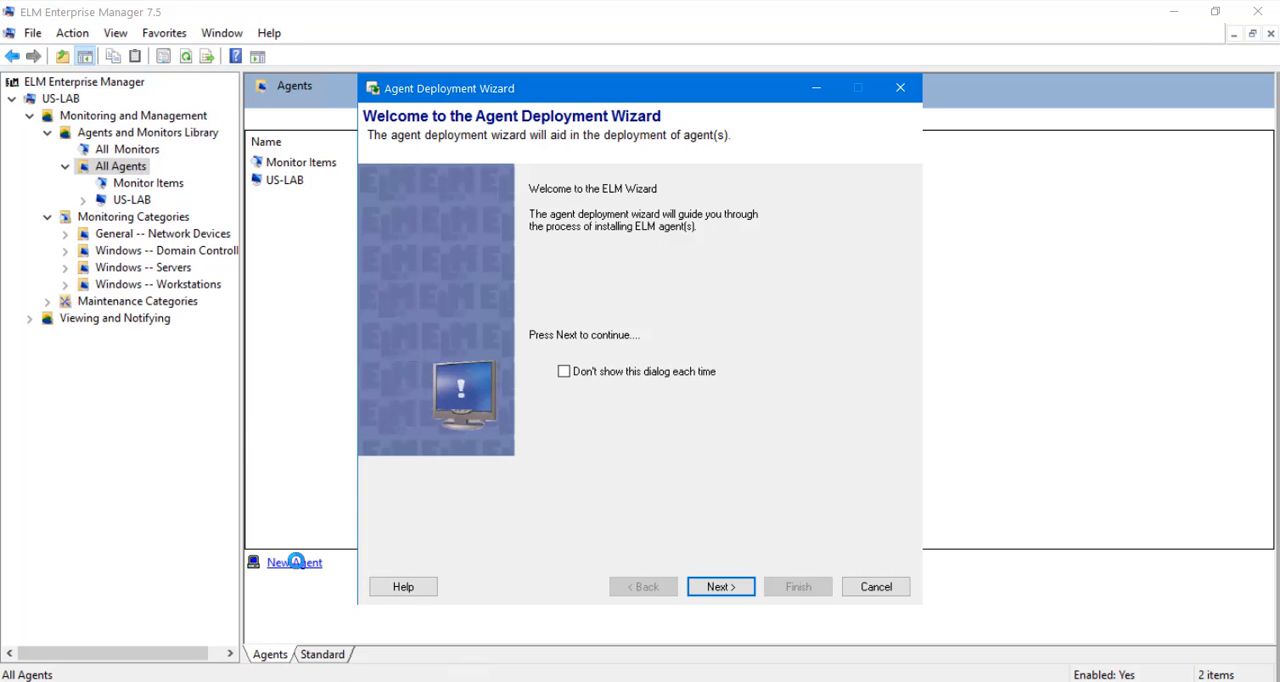
pyautogui.click(749, 588)
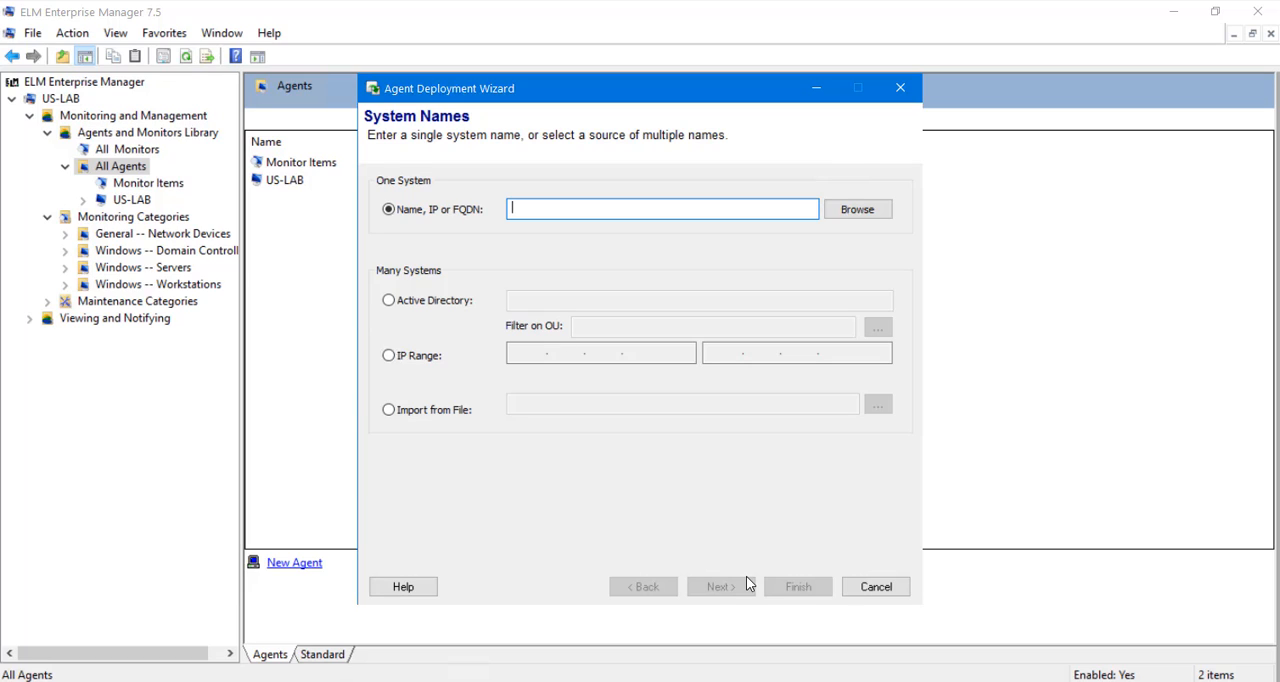
pyautogui.write('Washington')
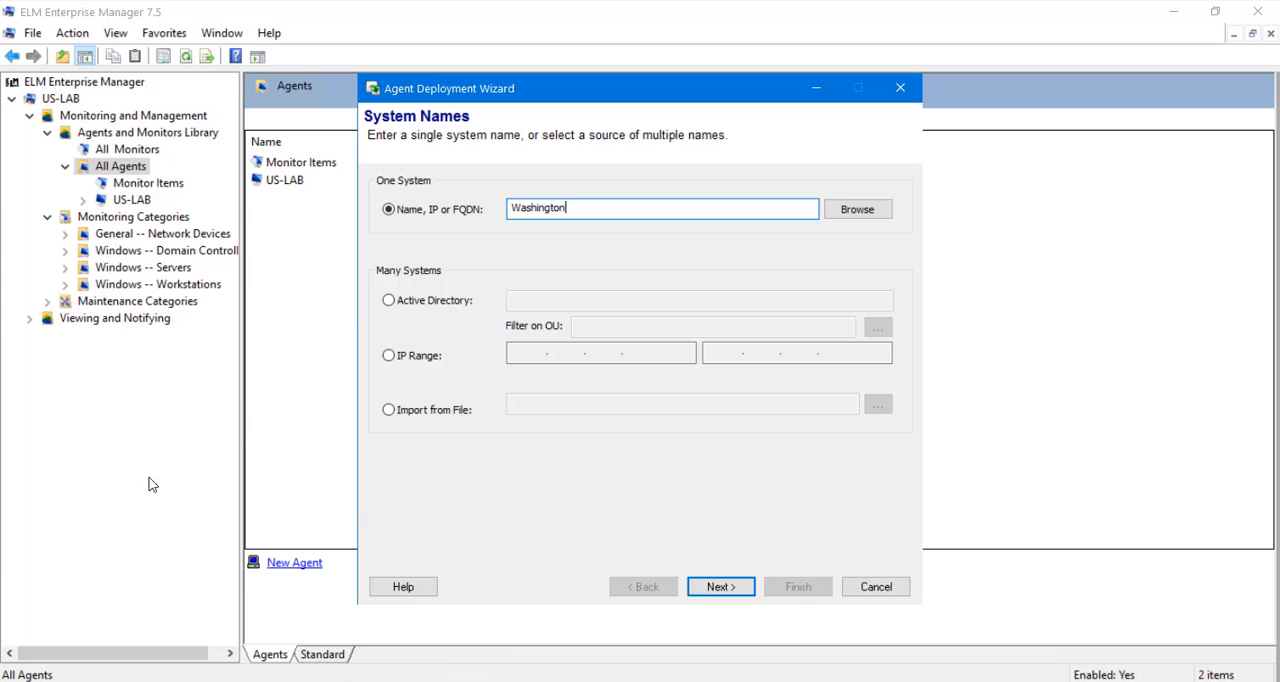
pyautogui.click(726, 592)
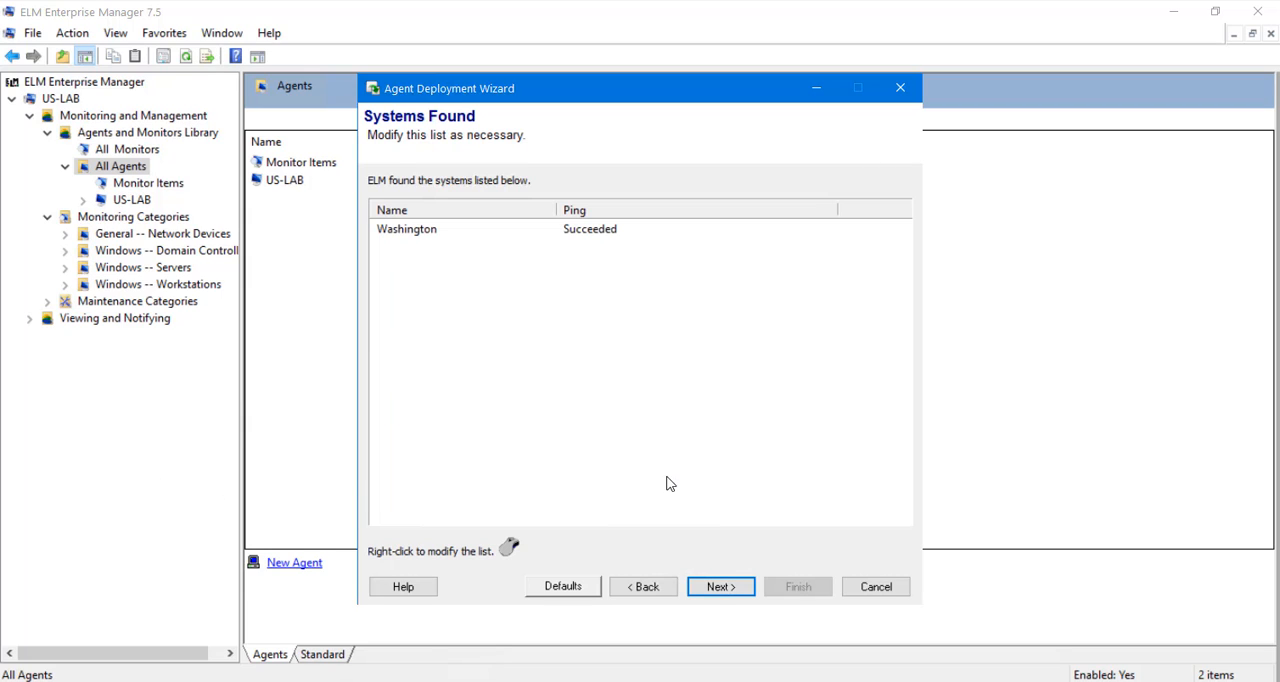
# Add the systems OREGON and IDAHO to the deployment wizard's list of found systems.
pyautogui.rightClick(494, 268)
pyautogui.click(524, 316)
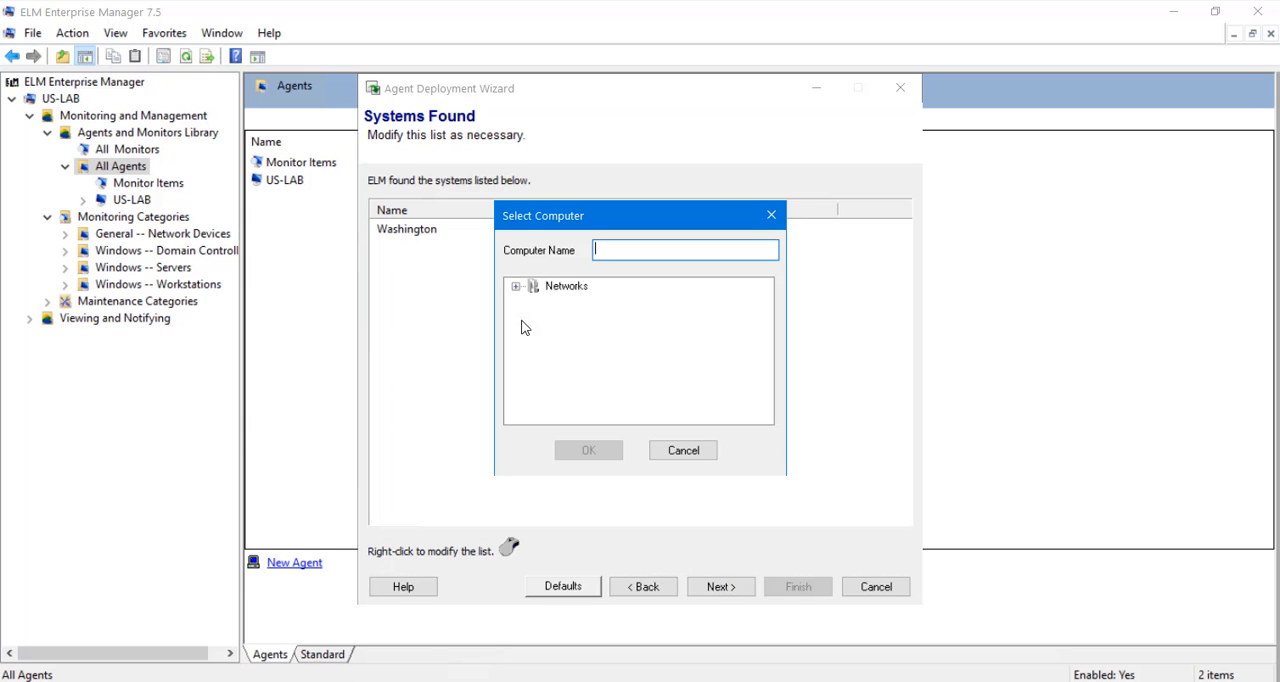
pyautogui.write('OREGON')
pyautogui.click(588, 450)
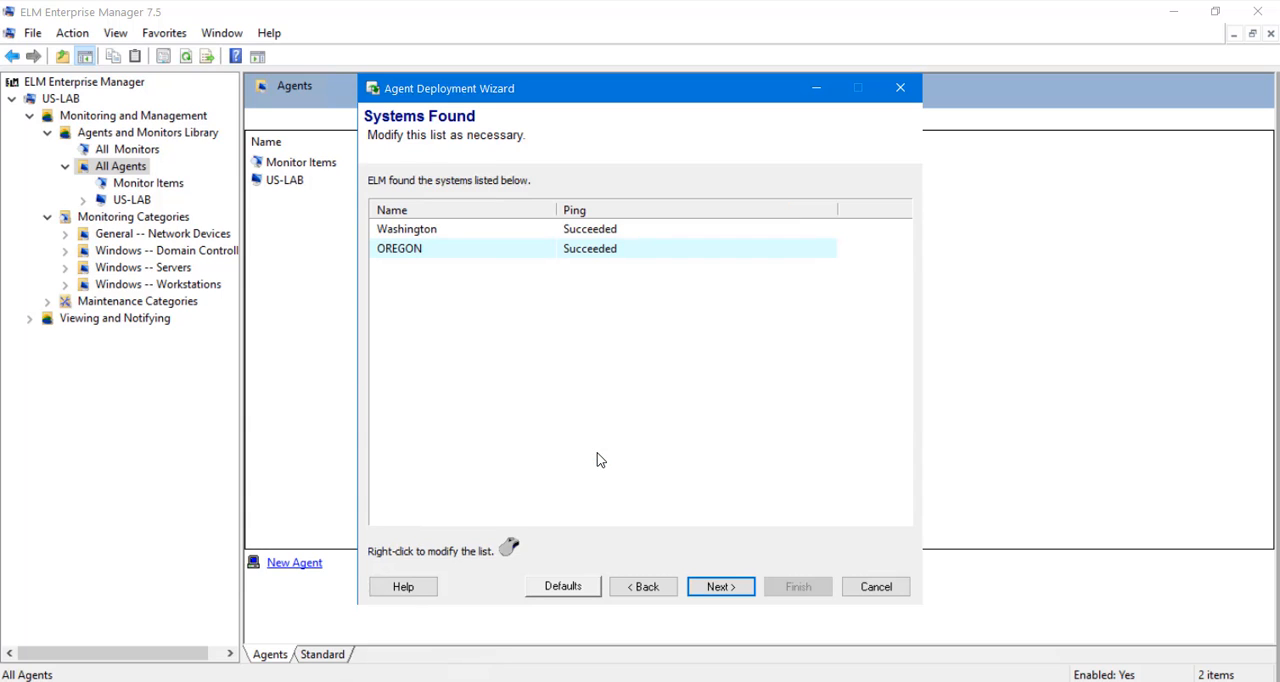
pyautogui.rightClick(491, 291)
pyautogui.click(528, 341)
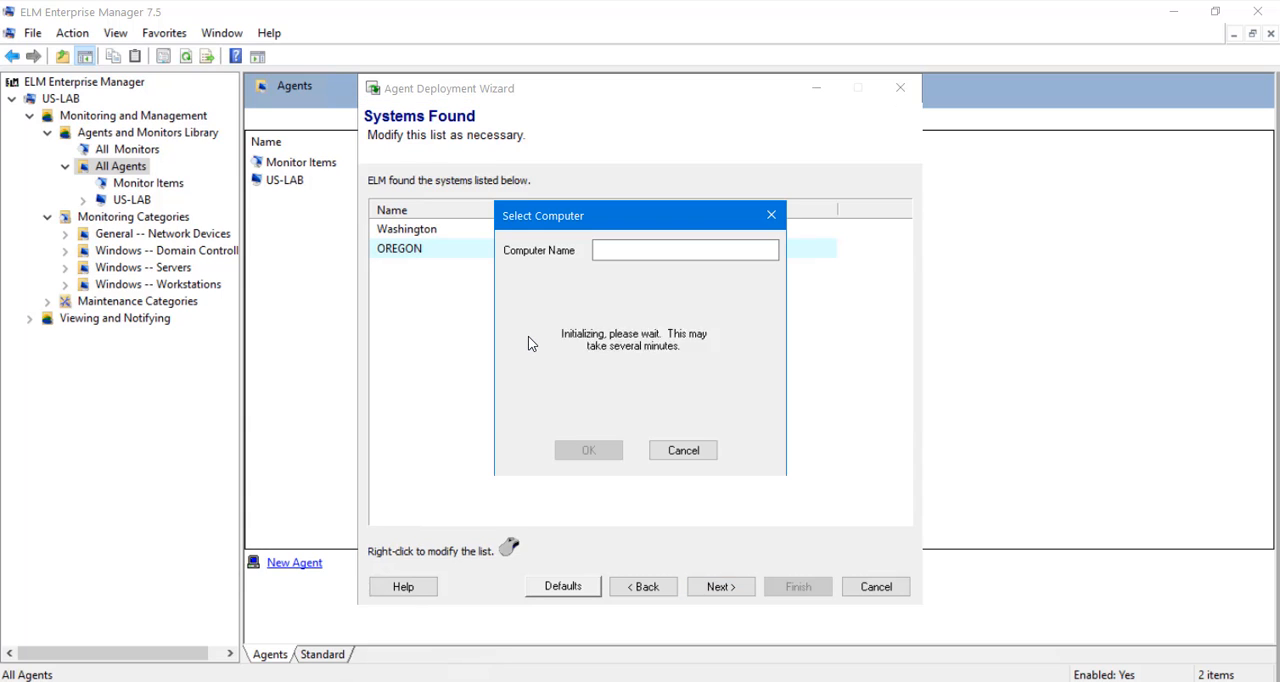
pyautogui.write('IDAHO')
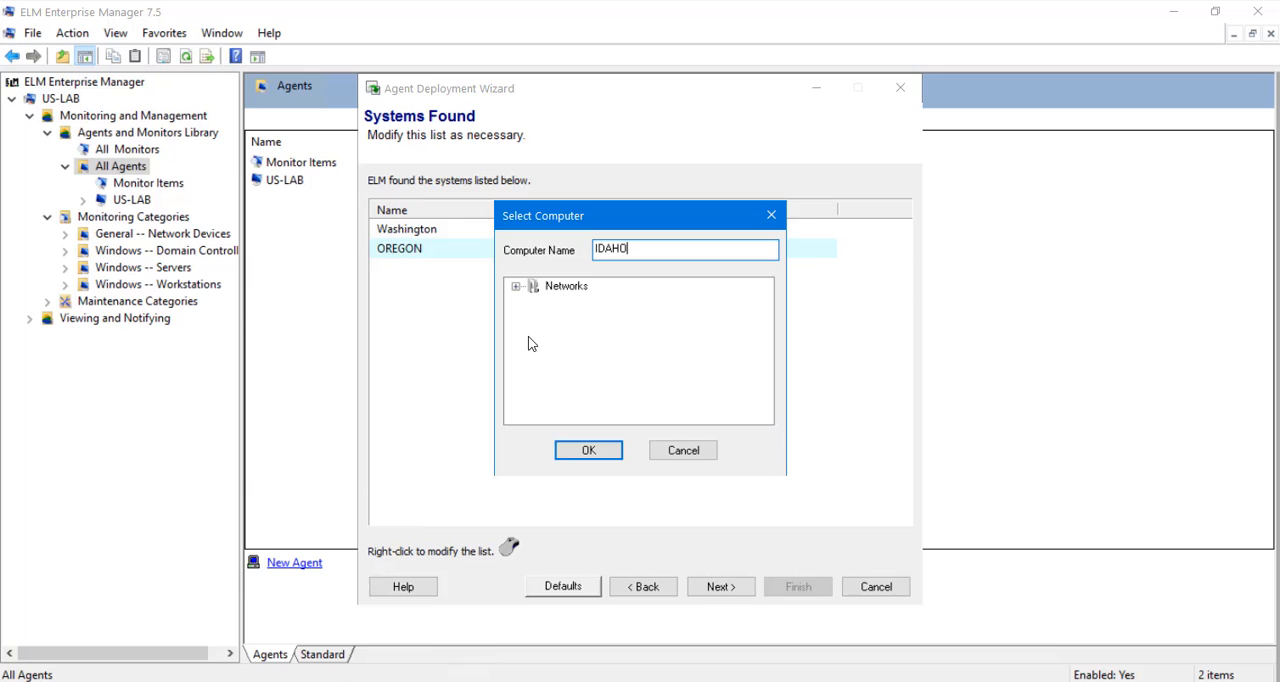
pyautogui.click(588, 450)
pyautogui.rightClick(436, 236)
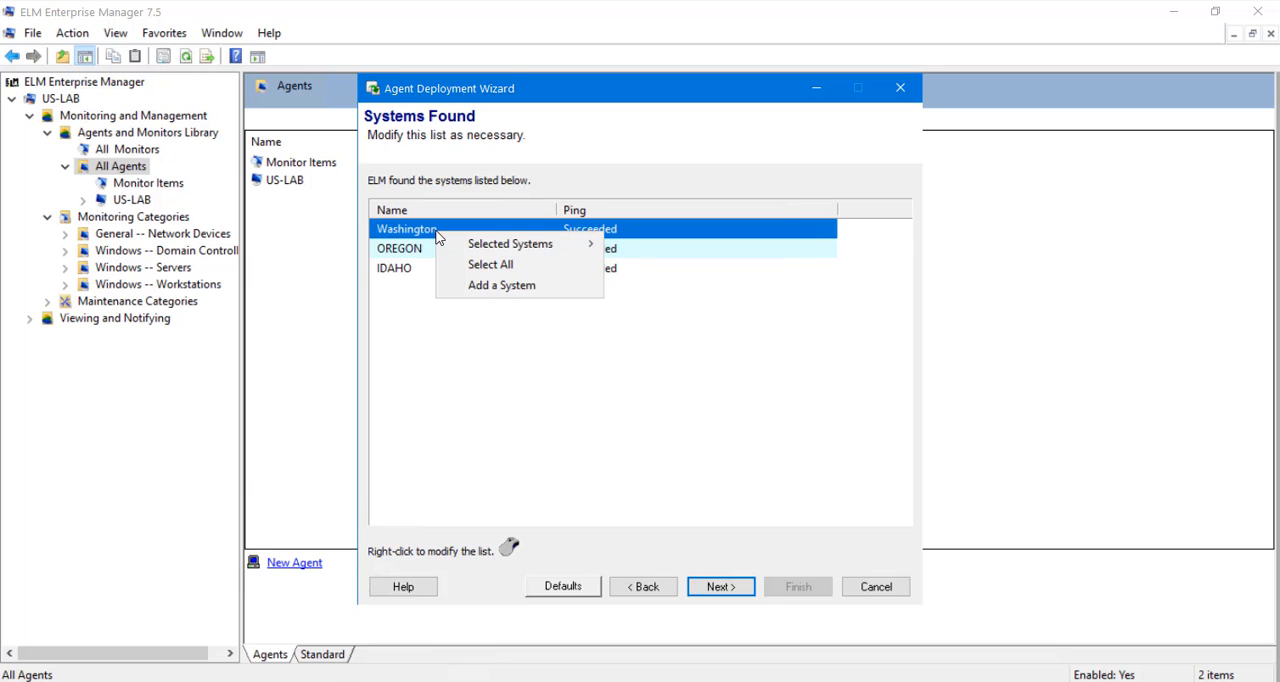
pyautogui.click(476, 288)
pyautogui.write('WAASHINGTON')
pyautogui.press('Return')
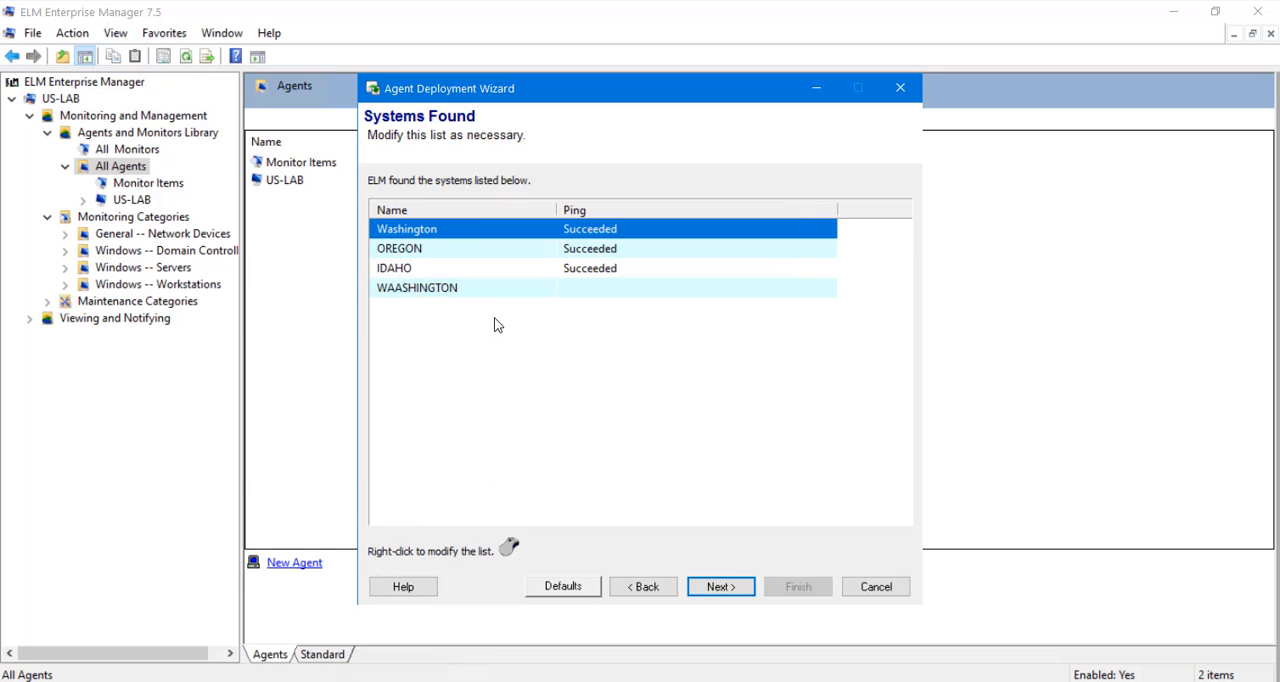
pyautogui.rightClick(420, 288)
pyautogui.moveTo(436, 296)
pyautogui.click(629, 295)
# Replace the Washington entry in the found systems list with one named WASHINGTON.
pyautogui.rightClick(436, 233)
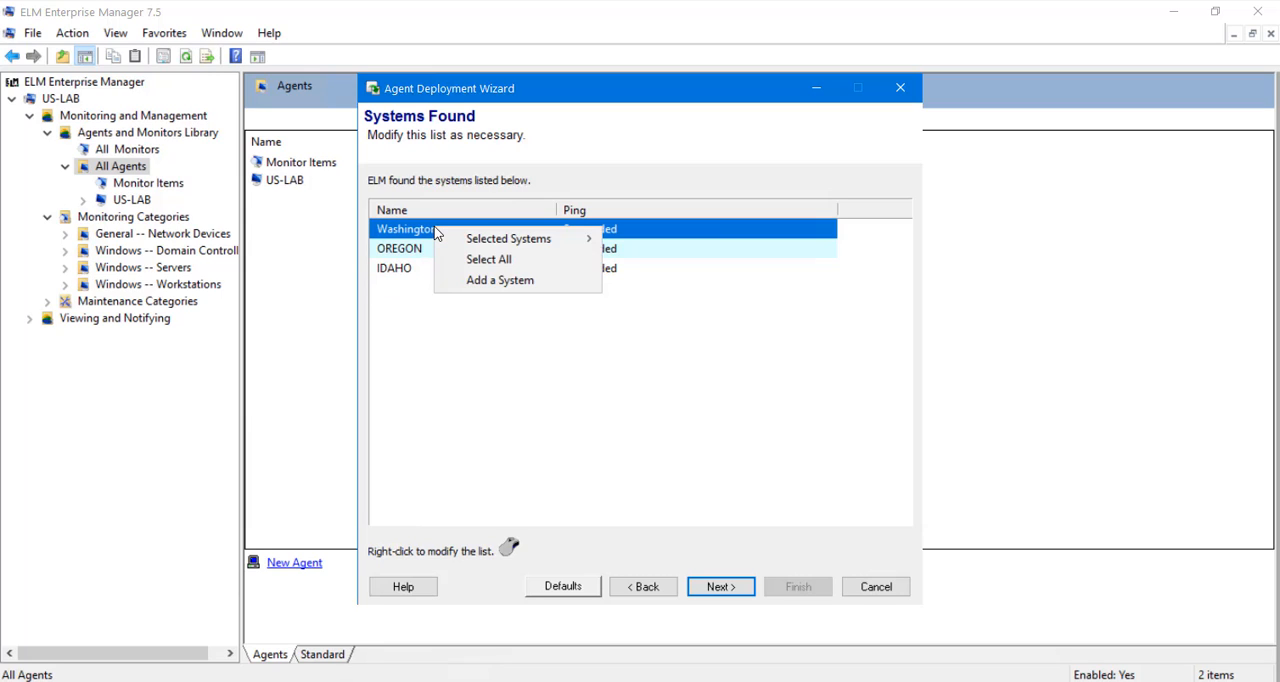
pyautogui.moveTo(515, 238)
pyautogui.click(632, 240)
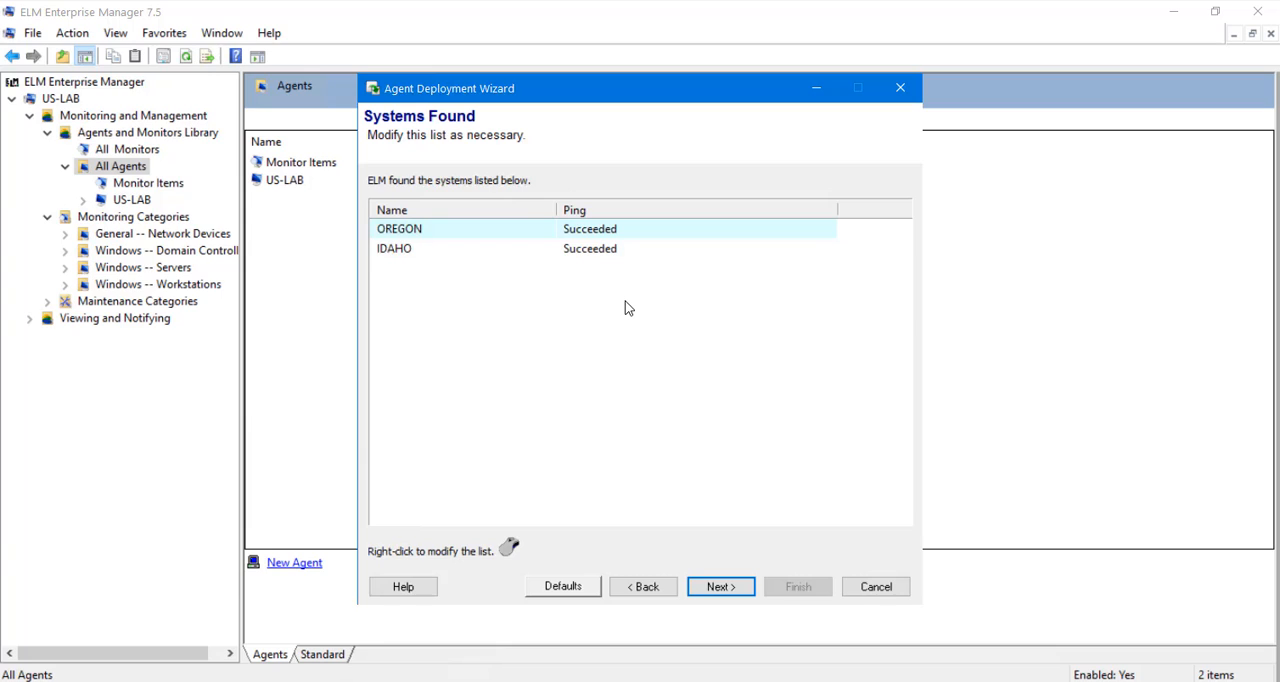
pyautogui.rightClick(625, 301)
pyautogui.click(648, 354)
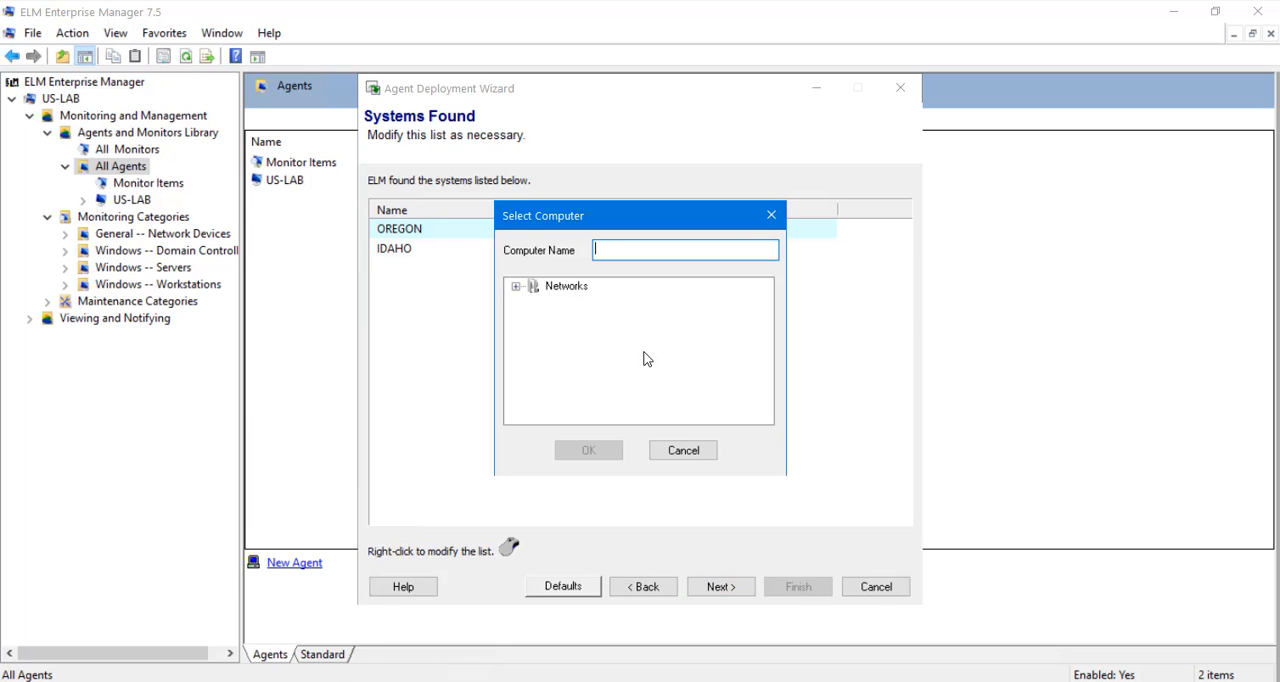
pyautogui.write('WASHINGTON')
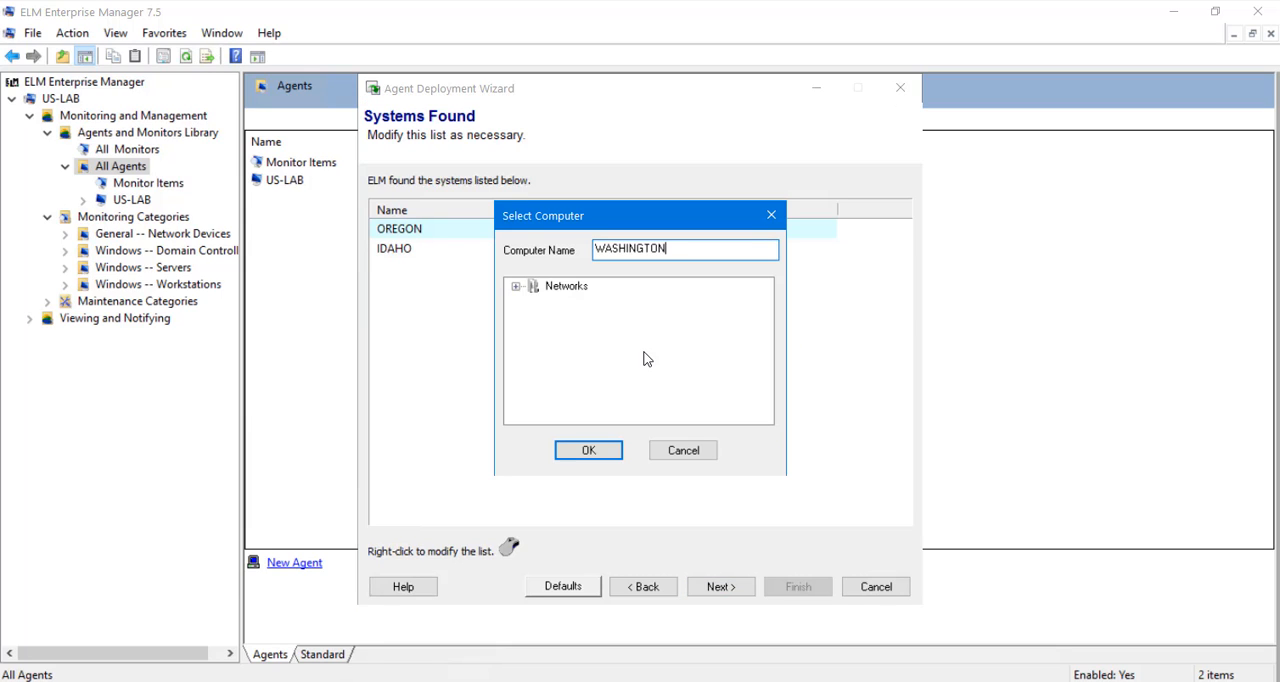
pyautogui.click(588, 449)
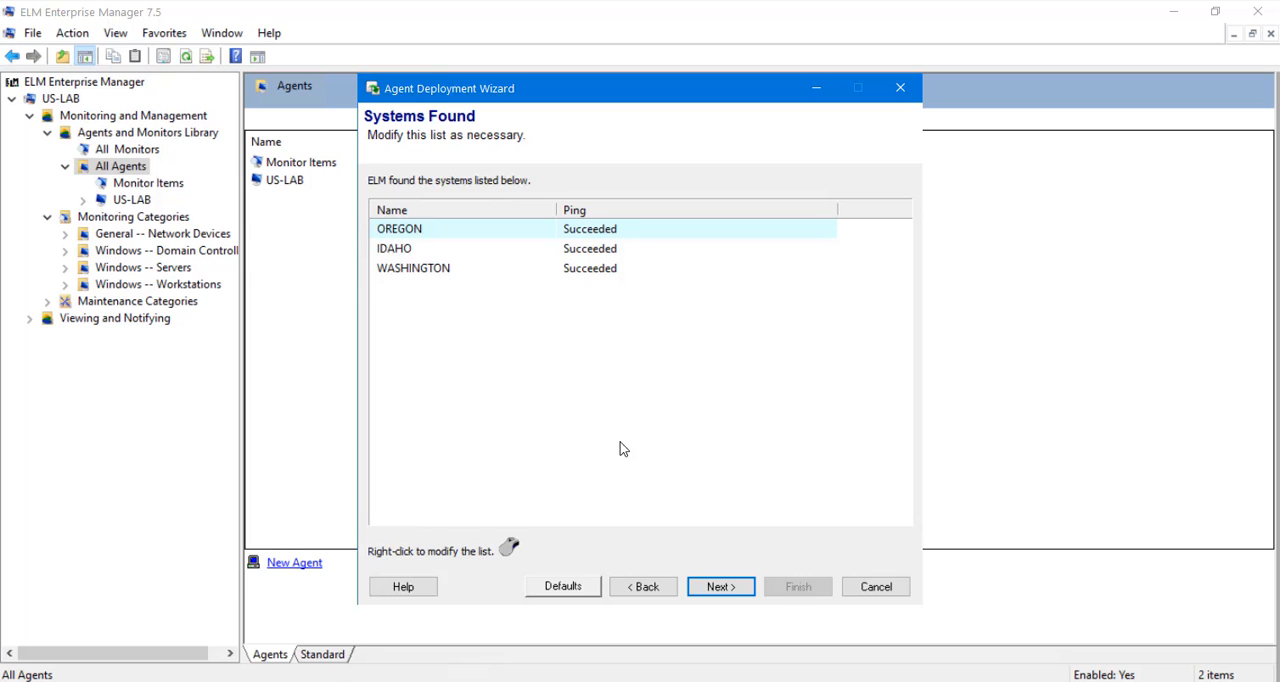
# Scan the listed systems, review the whole scan summary and continue to the license assignment.
pyautogui.click(718, 588)
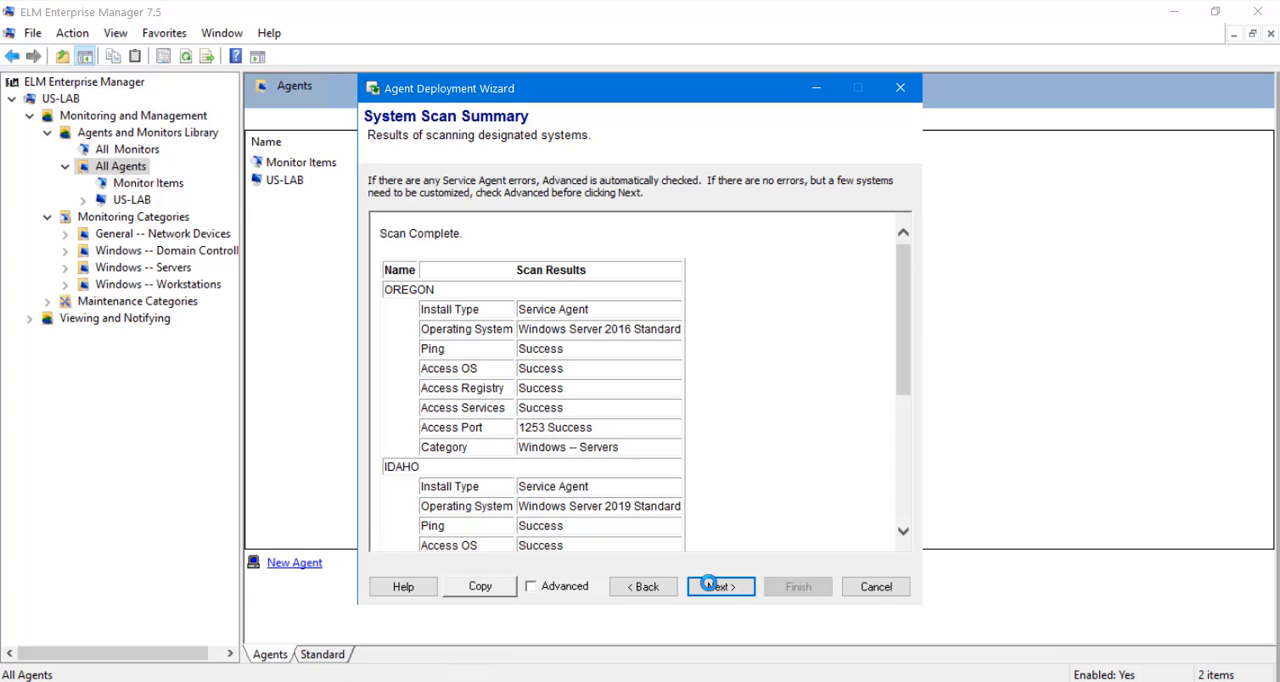
pyautogui.moveTo(900, 270); pyautogui.dragTo(909, 434)
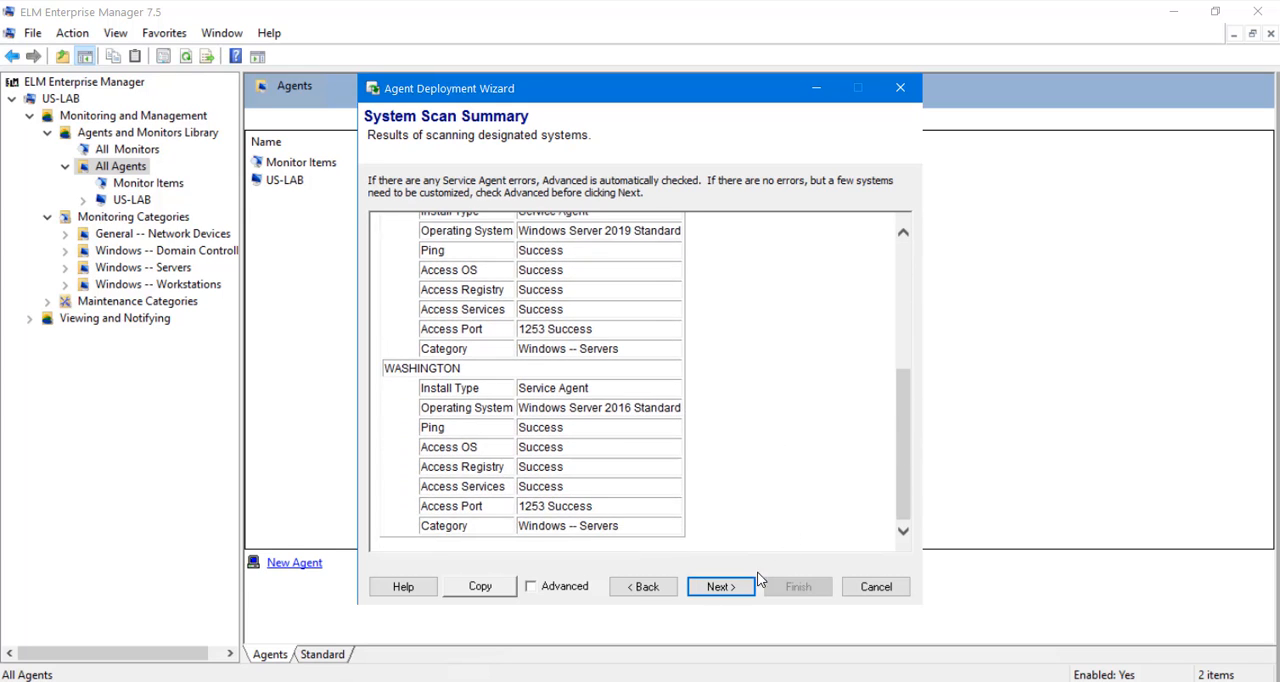
pyautogui.click(720, 586)
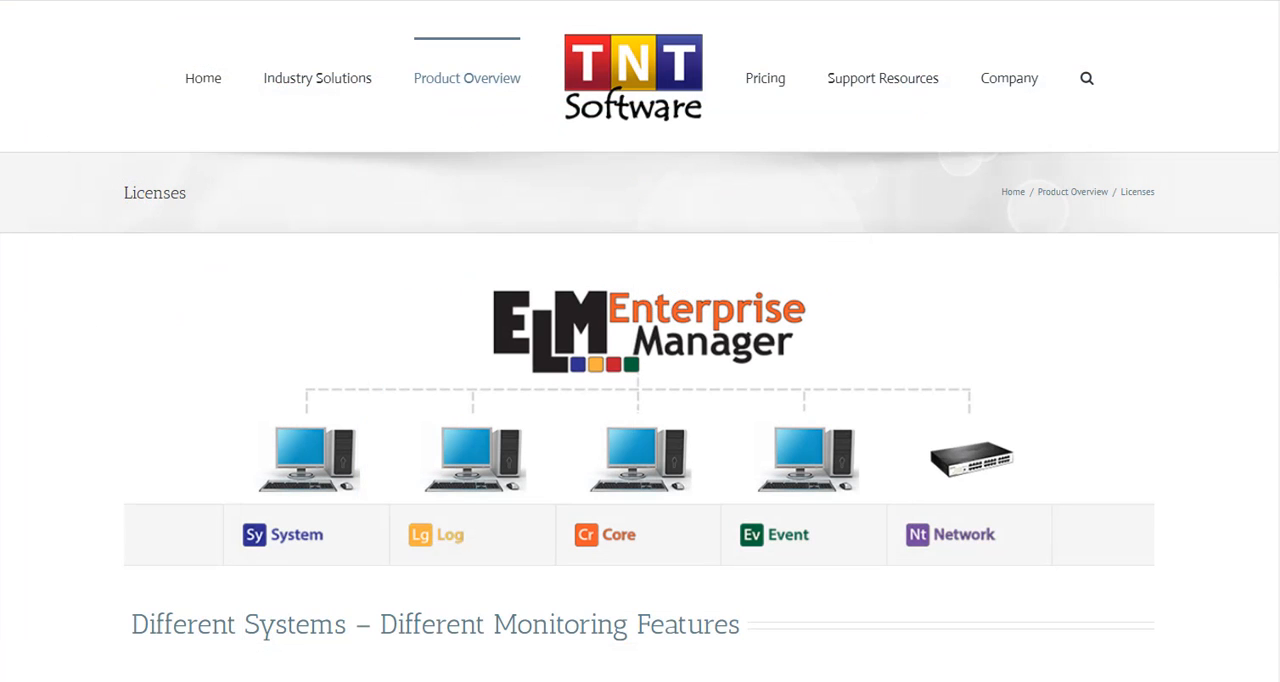
# Read the license comparison page, then assign Class 1 Core licenses to OREGON and IDAHO and a Class 1 System license to WASHINGTON.
pyautogui.moveTo(1277, 74); pyautogui.dragTo(1258, 415)
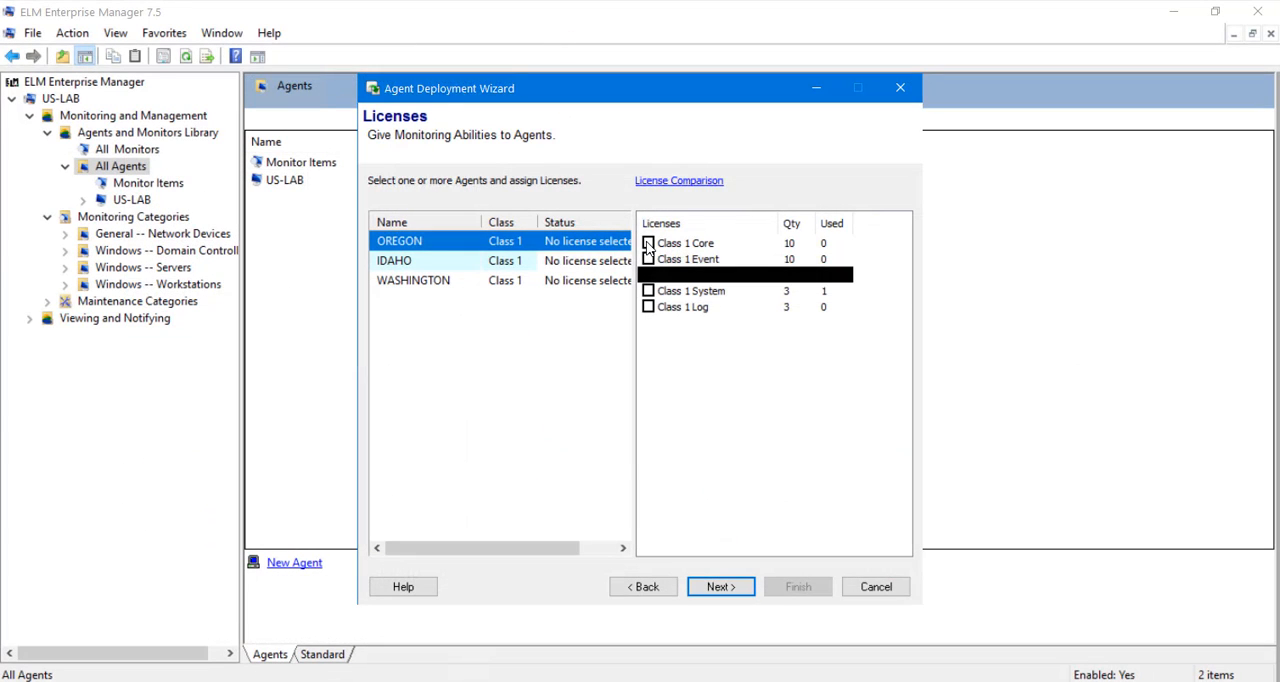
pyautogui.click(648, 243)
pyautogui.click(428, 261)
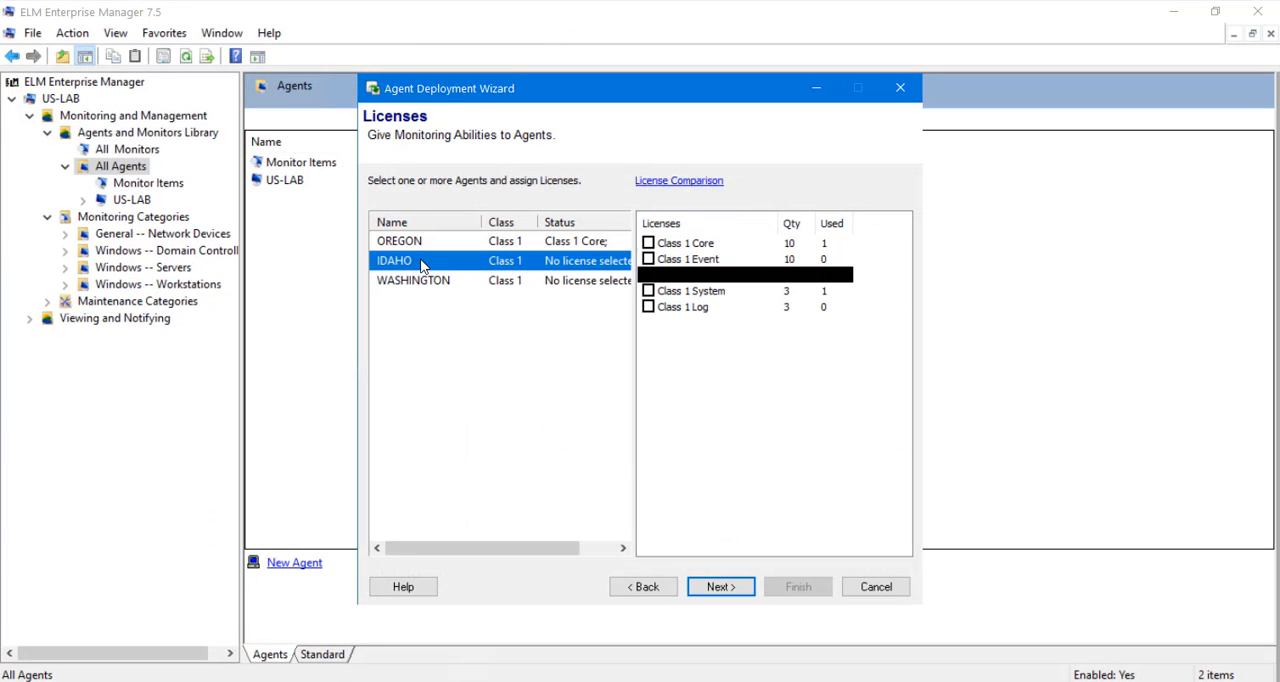
pyautogui.click(648, 243)
pyautogui.click(438, 282)
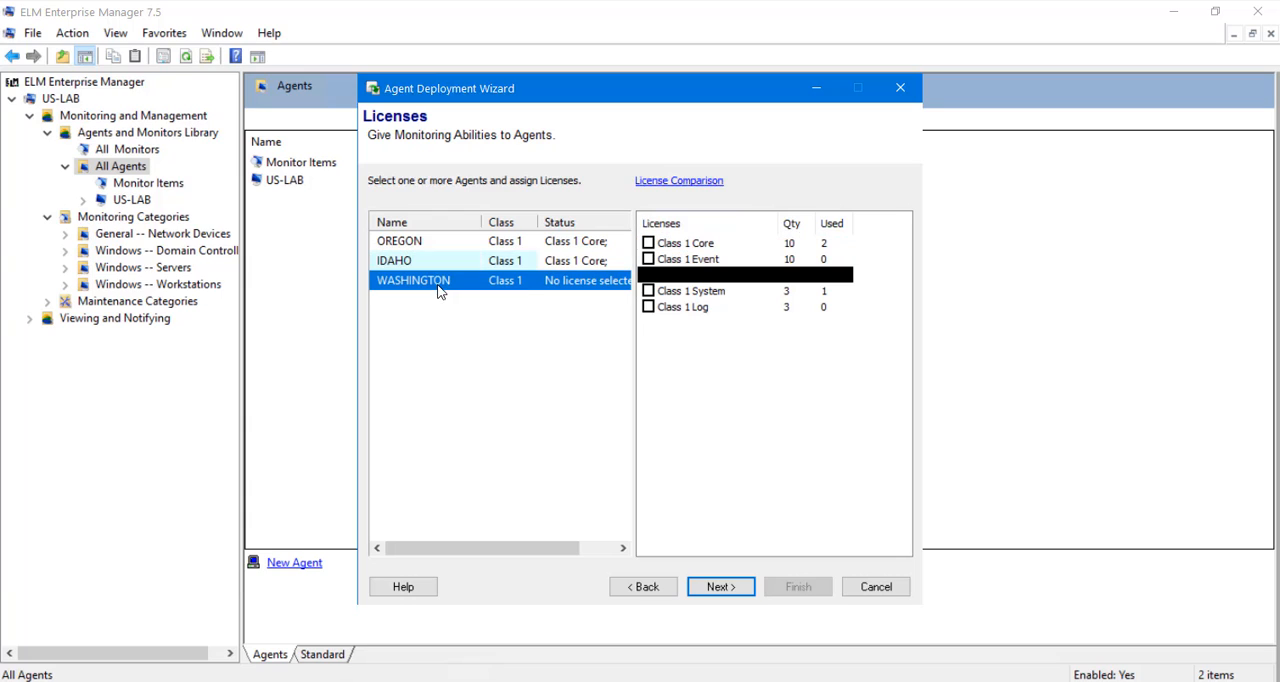
pyautogui.click(648, 291)
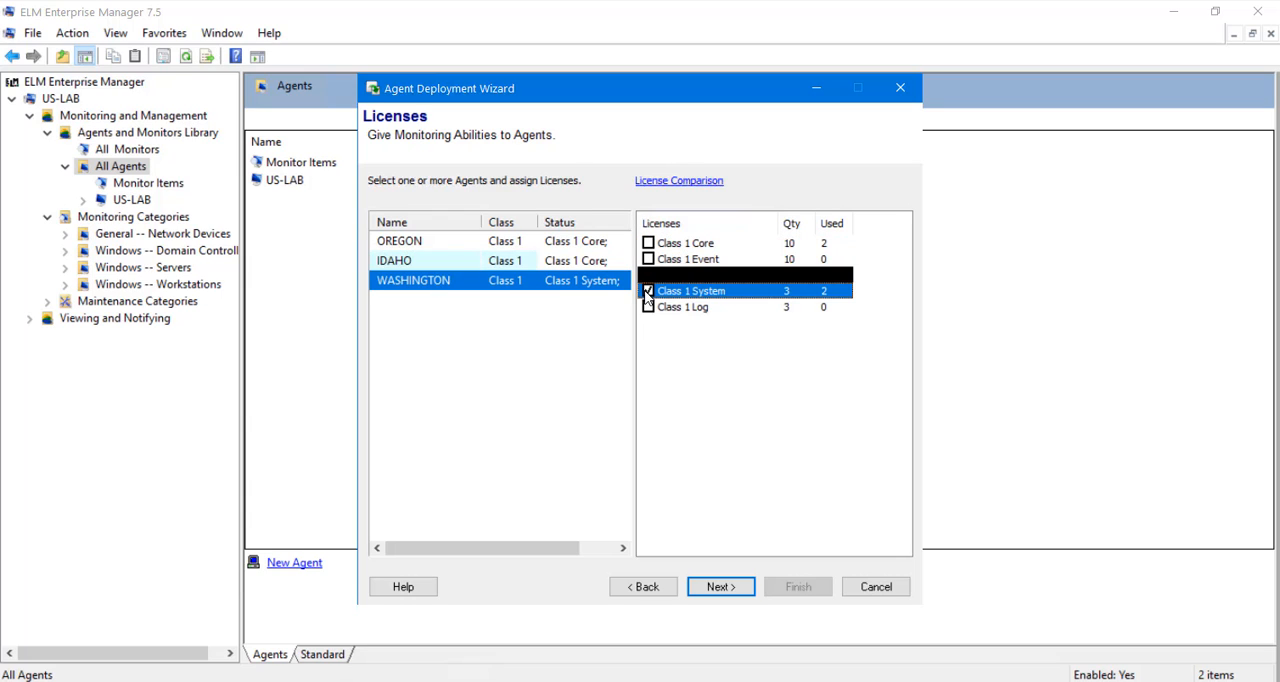
# Install the agents on the three licensed systems, review the whole install summary and finish the deployment wizard.
pyautogui.click(738, 596)
pyautogui.click(738, 596)
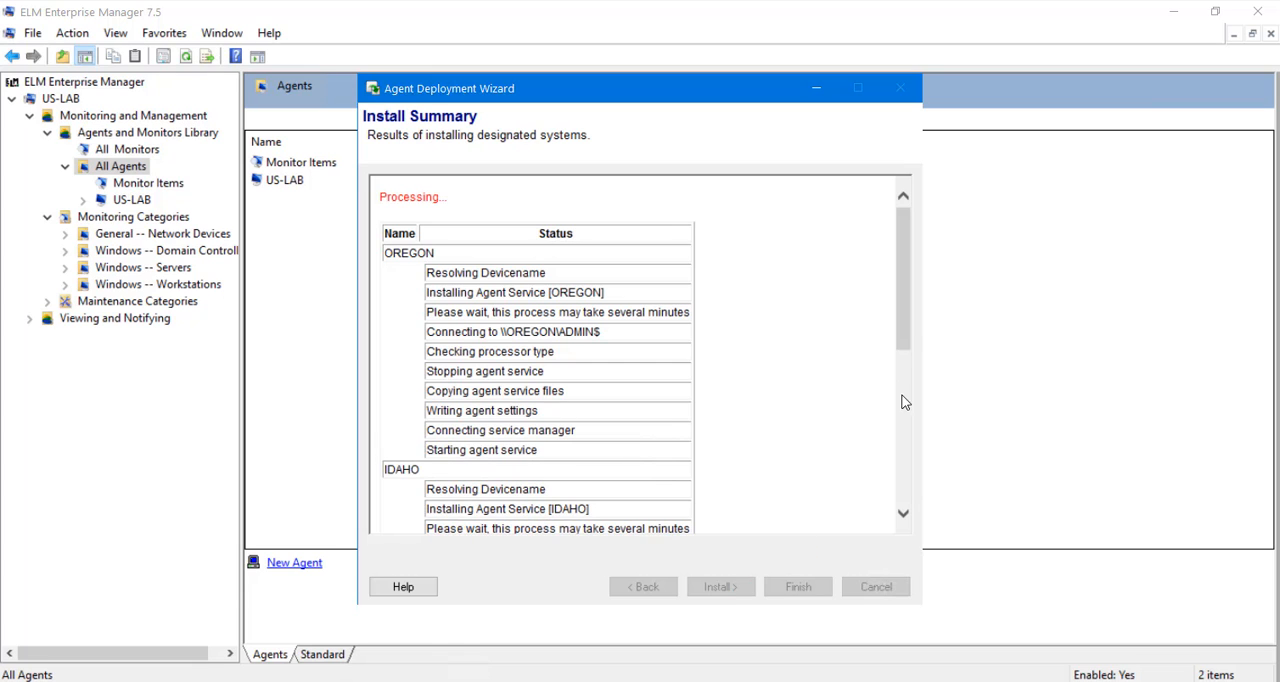
pyautogui.moveTo(905, 330); pyautogui.dragTo(912, 524)
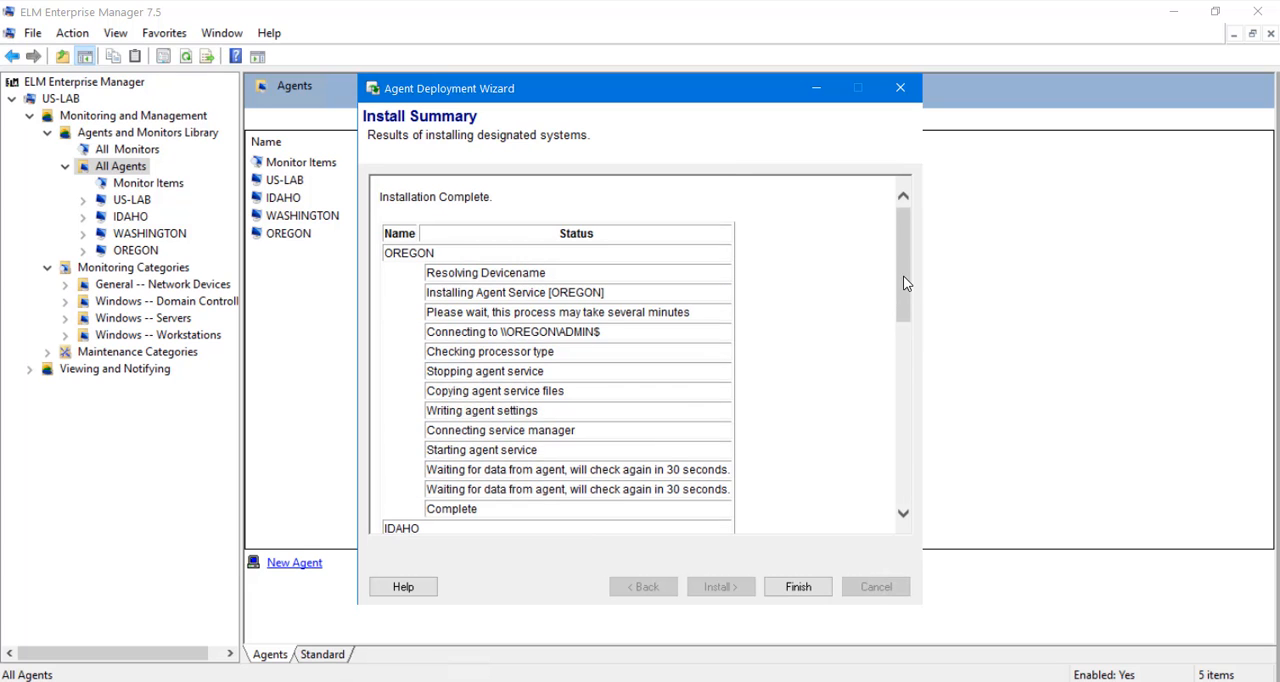
pyautogui.moveTo(902, 277); pyautogui.dragTo(923, 494)
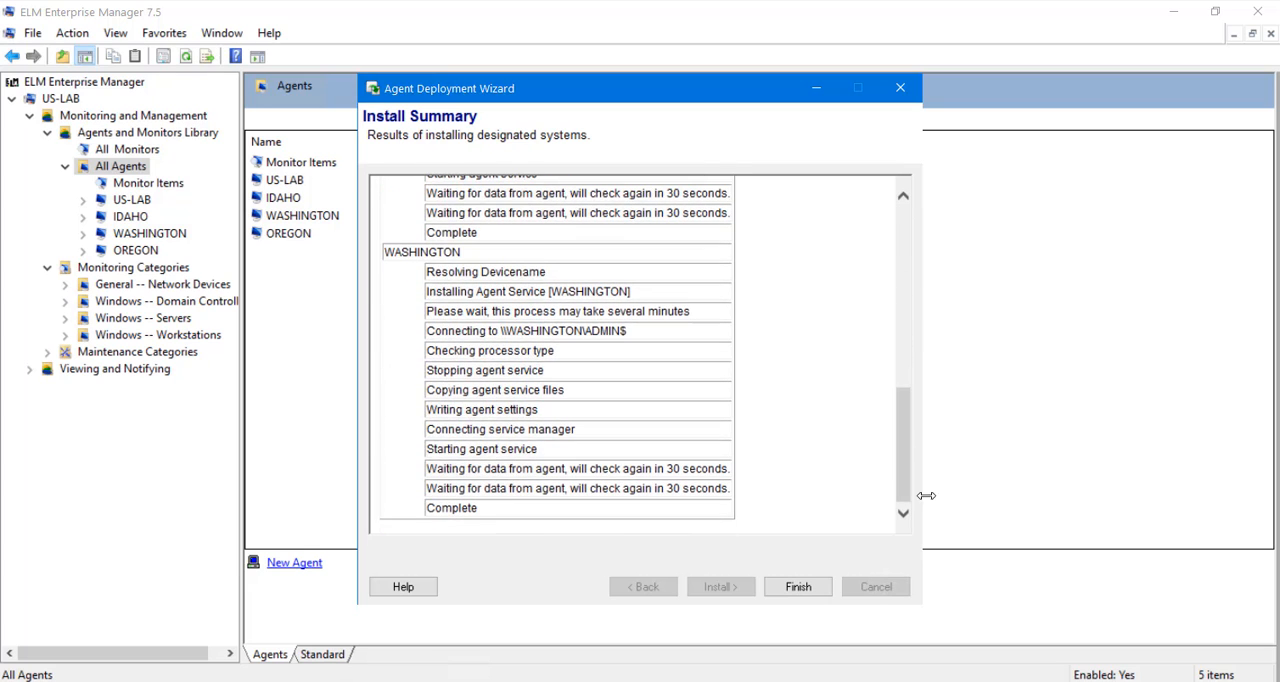
pyautogui.click(803, 590)
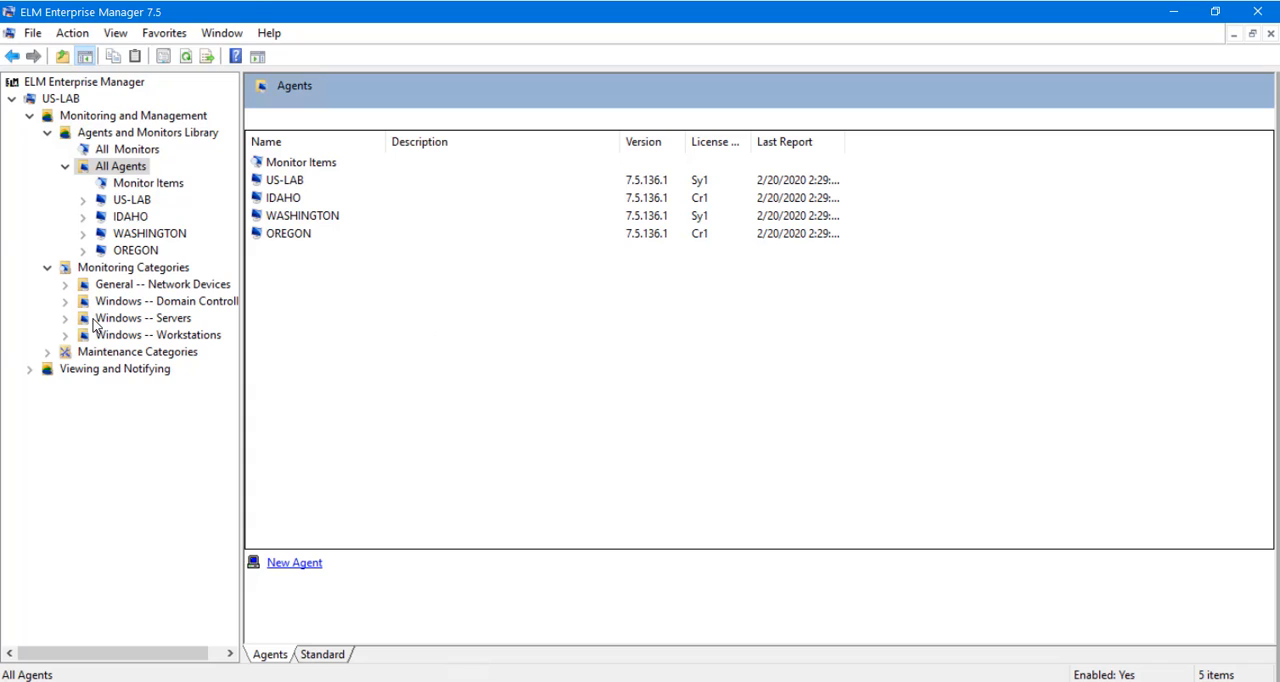
# Expand the Windows -- Servers category and start a new monitoring category named File Servers, leaving its description empty.
pyautogui.click(63, 319)
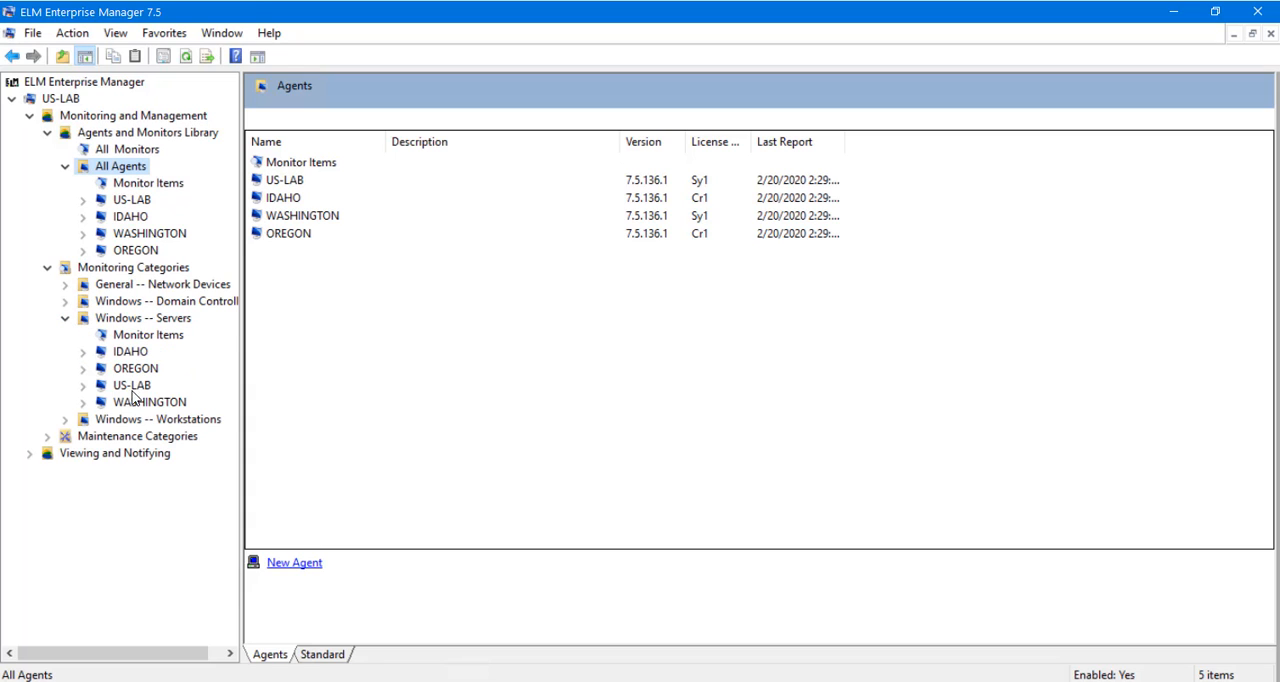
pyautogui.click(142, 274)
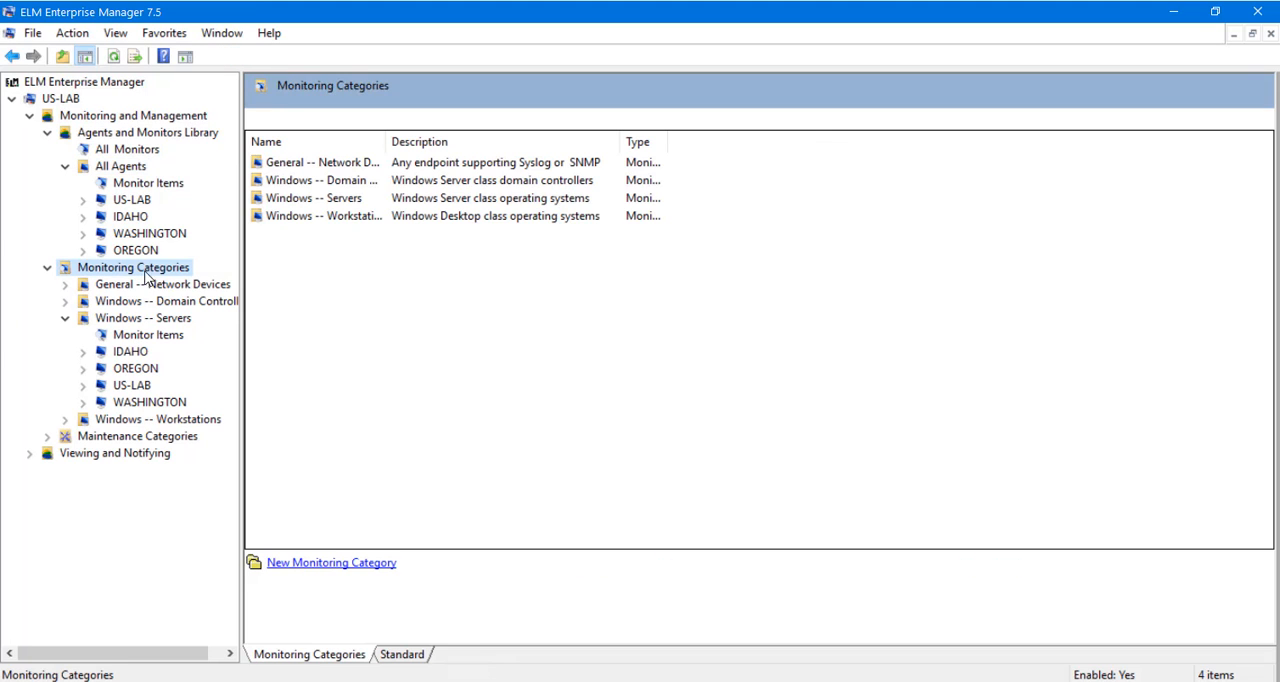
pyautogui.click(332, 566)
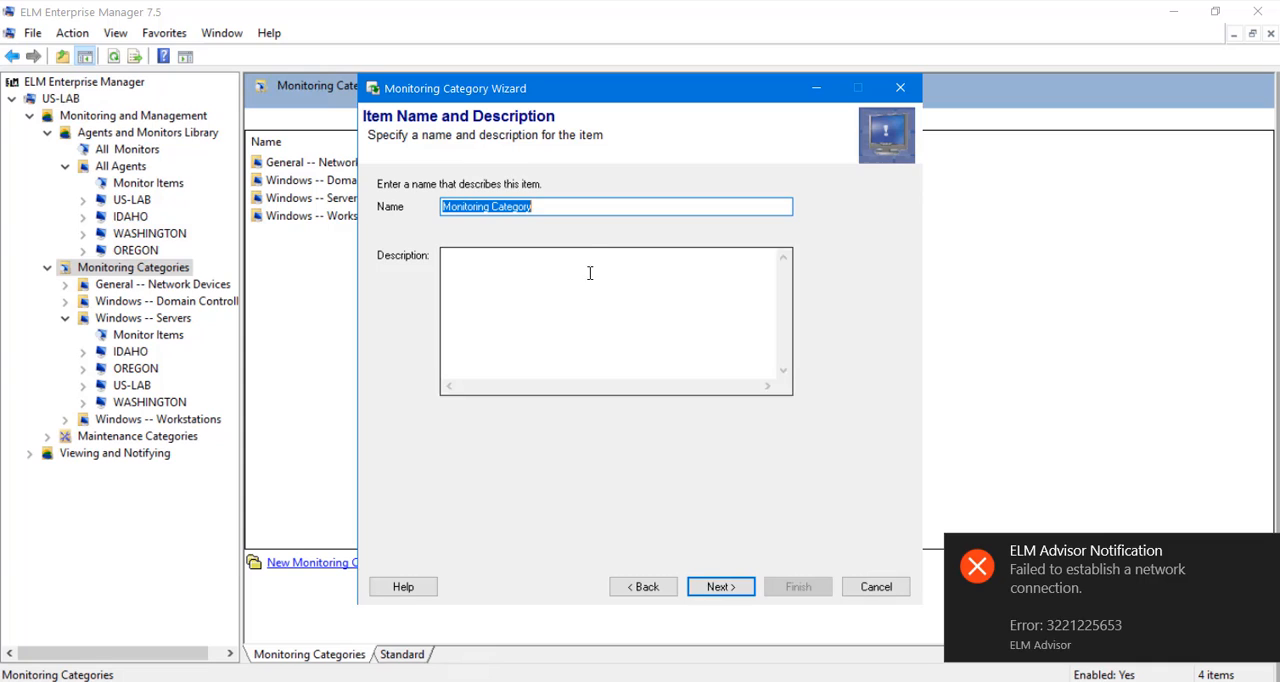
pyautogui.write('File Servers')
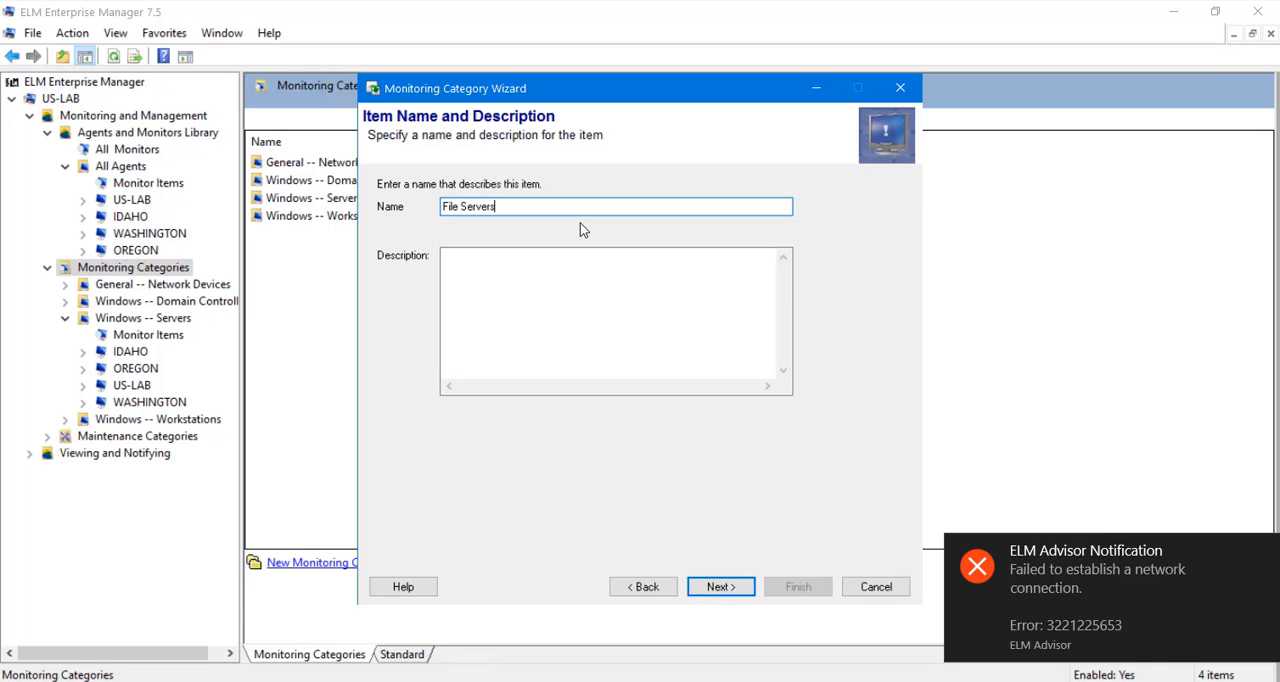
pyautogui.click(603, 284)
pyautogui.click(740, 587)
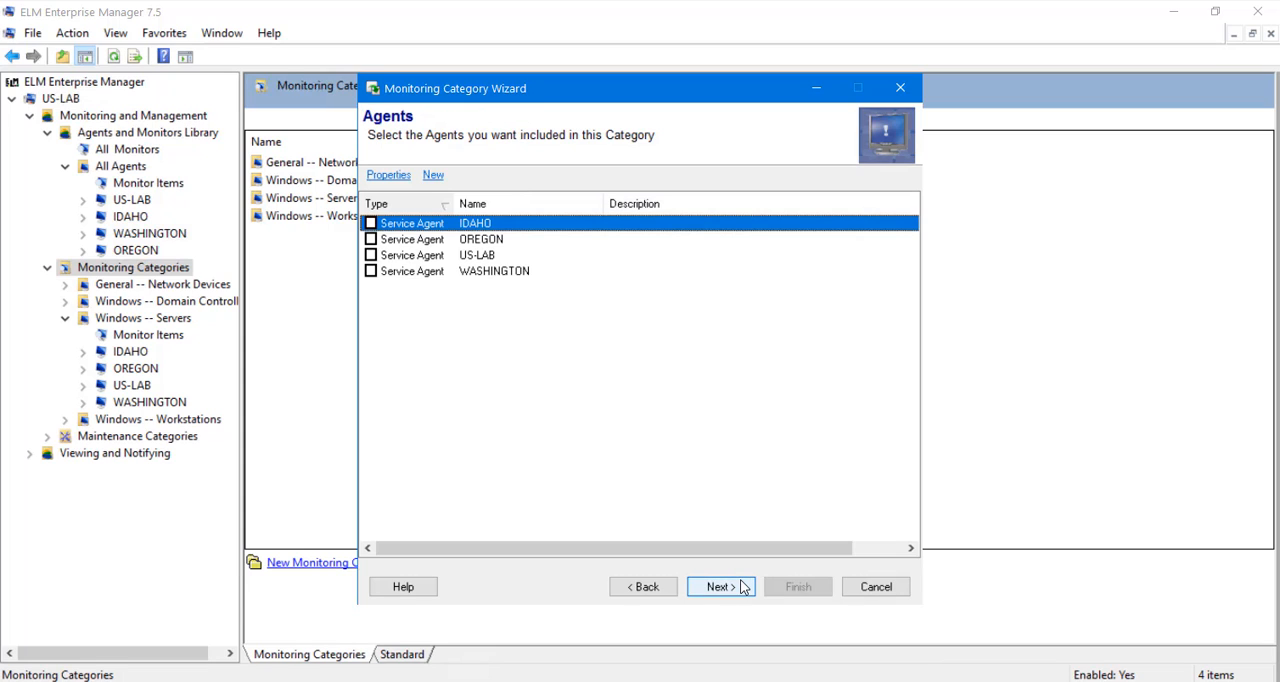
# Include the WASHINGTON and IDAHO agents in File Servers, finish it without default monitor items and expand the category.
pyautogui.click(371, 271)
pyautogui.click(371, 223)
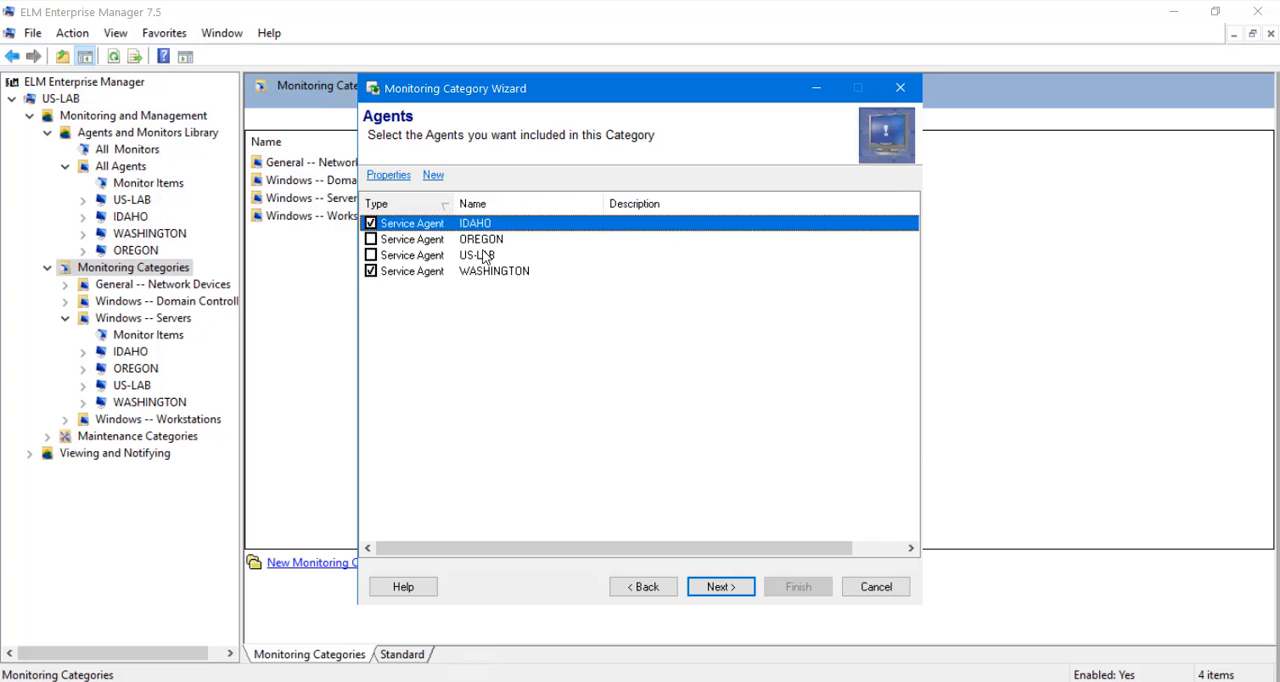
pyautogui.click(735, 589)
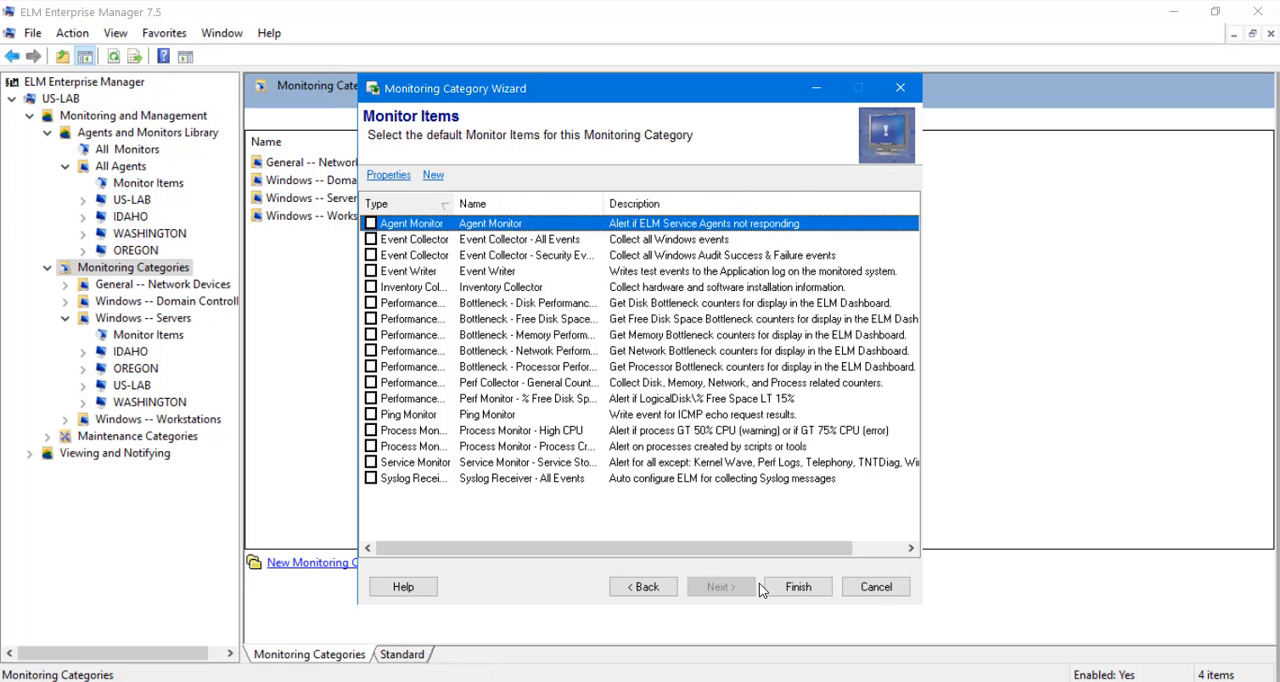
pyautogui.click(790, 587)
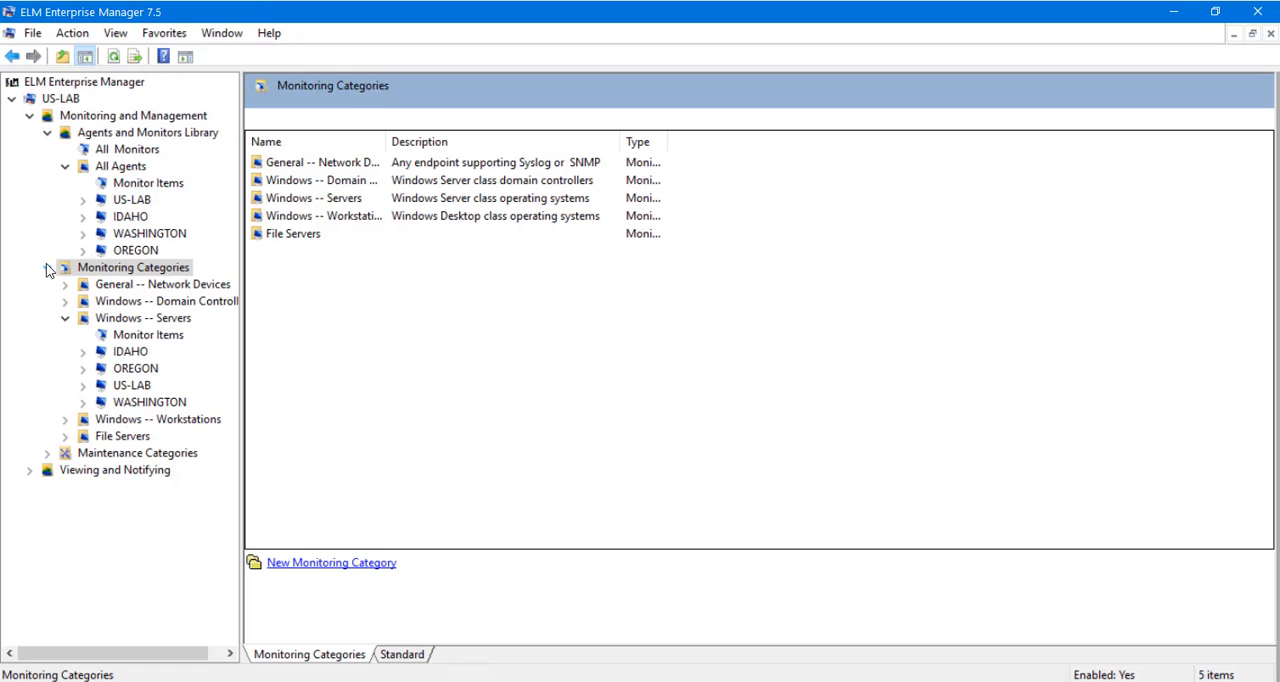
pyautogui.click(63, 439)
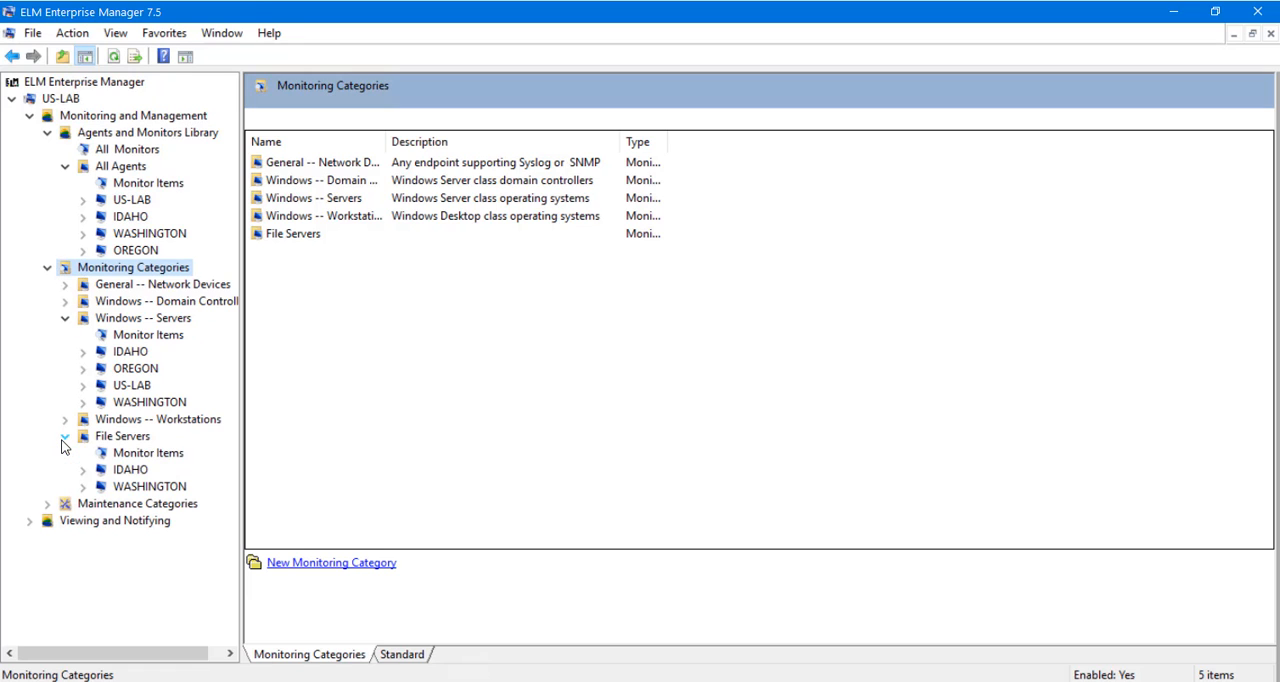
# Examine the include filters and notification methods of the All Errors event view under Viewing and Notifying.
pyautogui.click(29, 521)
pyautogui.click(47, 554)
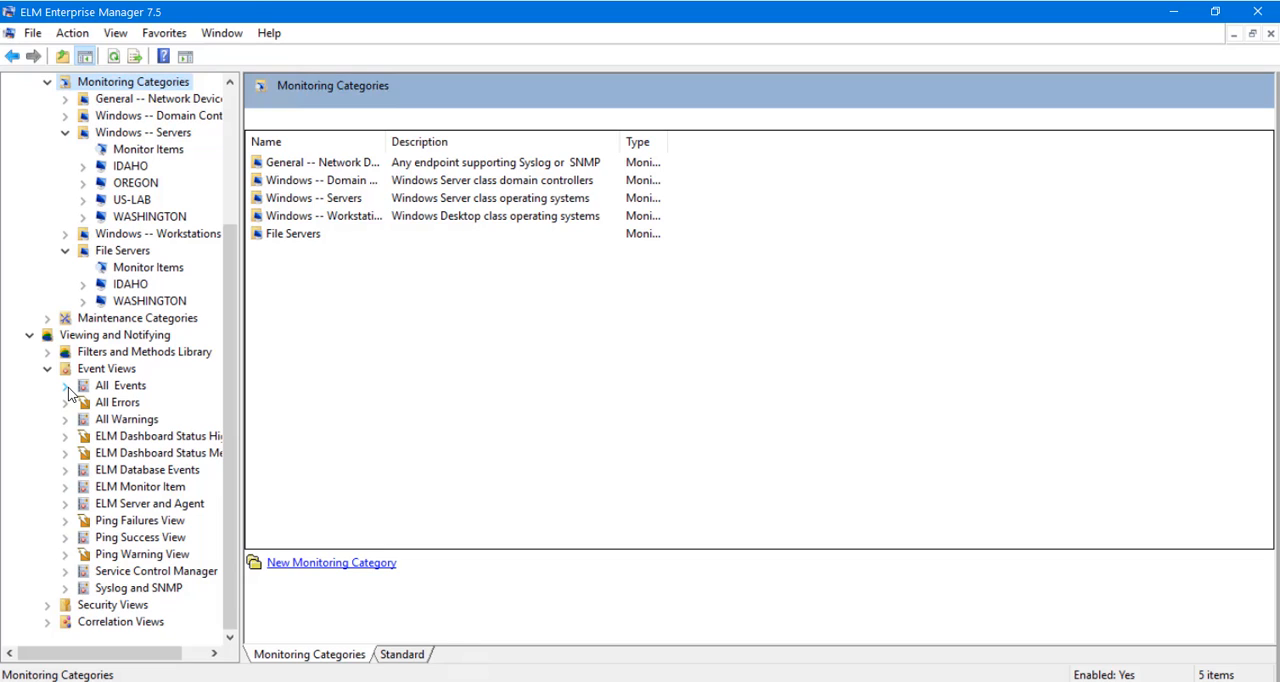
pyautogui.click(66, 402)
pyautogui.click(122, 438)
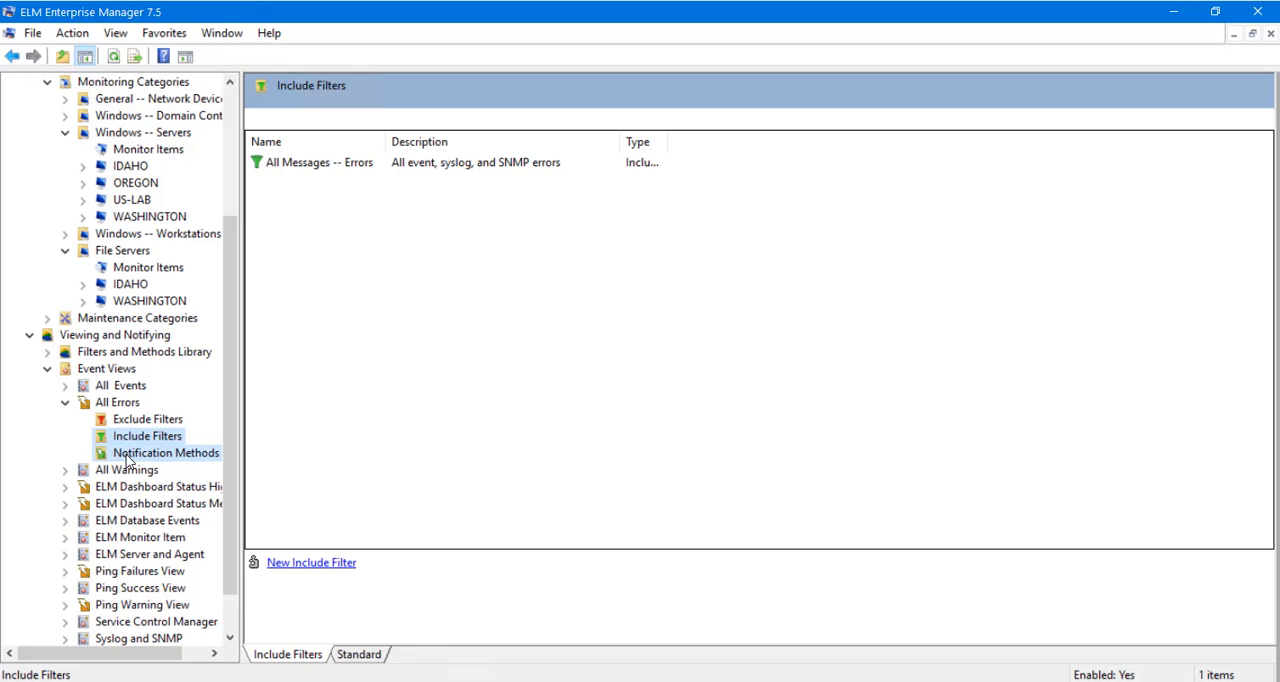
pyautogui.click(128, 458)
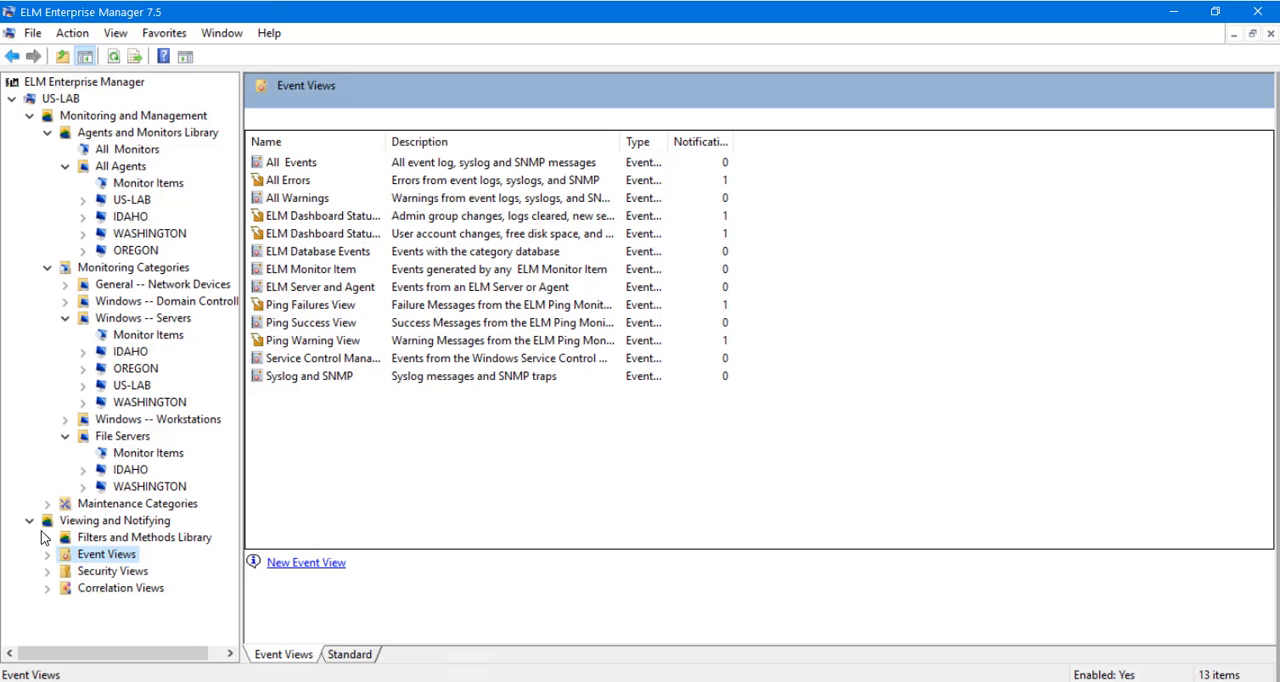
# Open the Sample SMTP Notification from All Notification Methods and review its SMTP, mail message and event view settings.
pyautogui.click(48, 538)
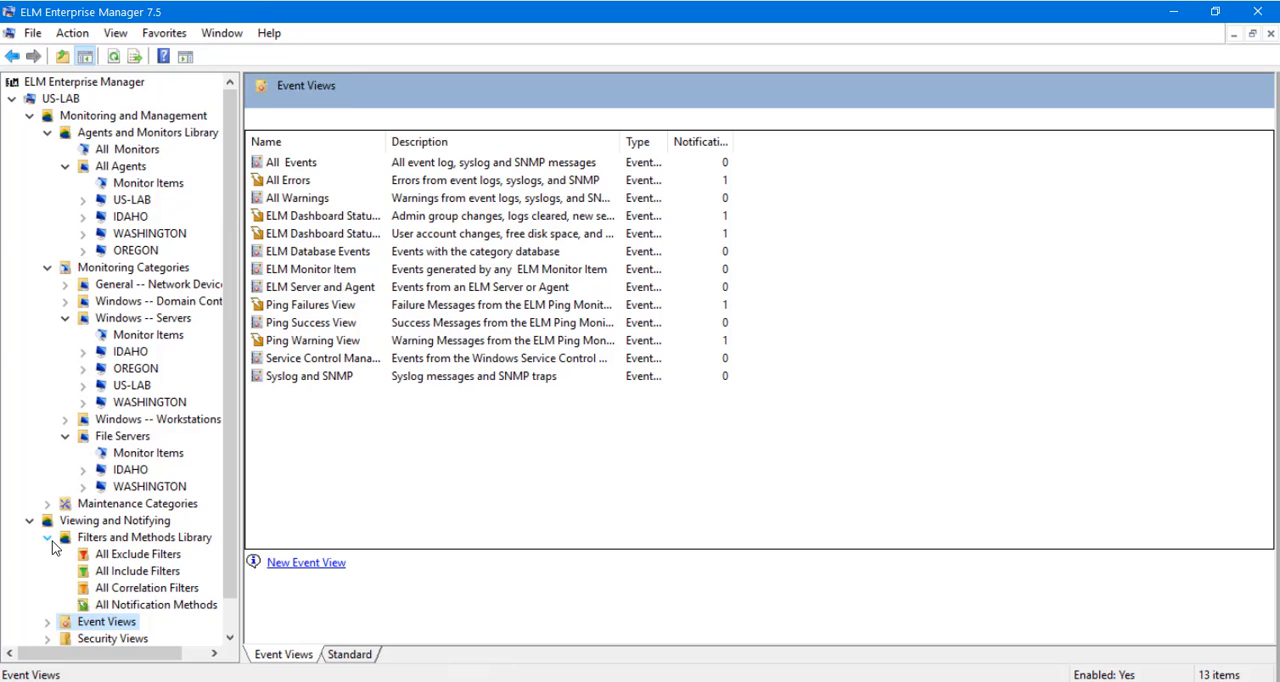
pyautogui.click(120, 605)
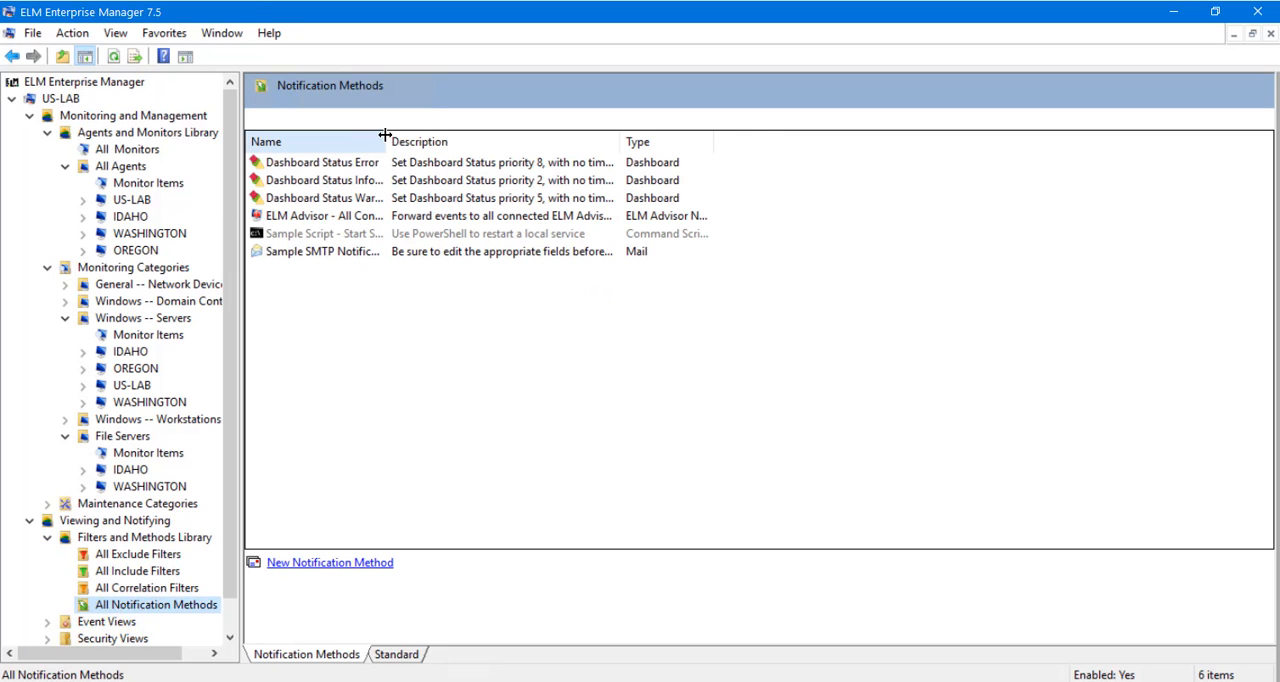
pyautogui.moveTo(384, 134); pyautogui.dragTo(508, 134)
pyautogui.doubleClick(357, 257)
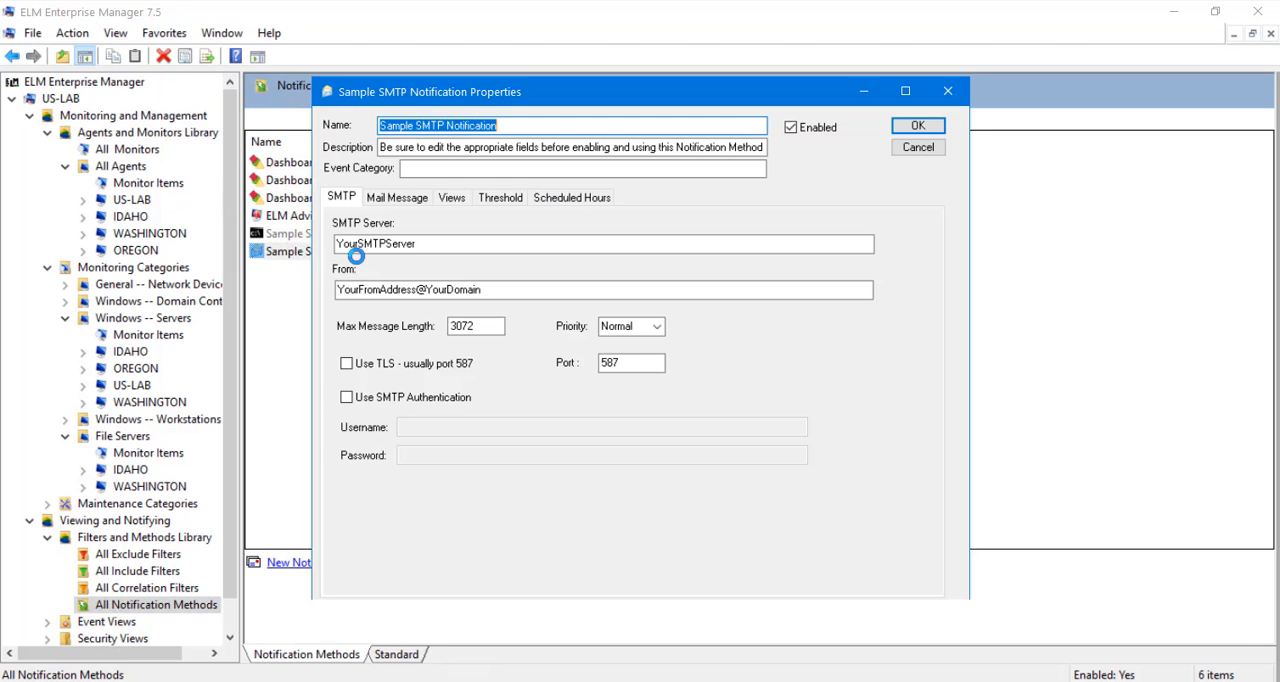
pyautogui.click(398, 198)
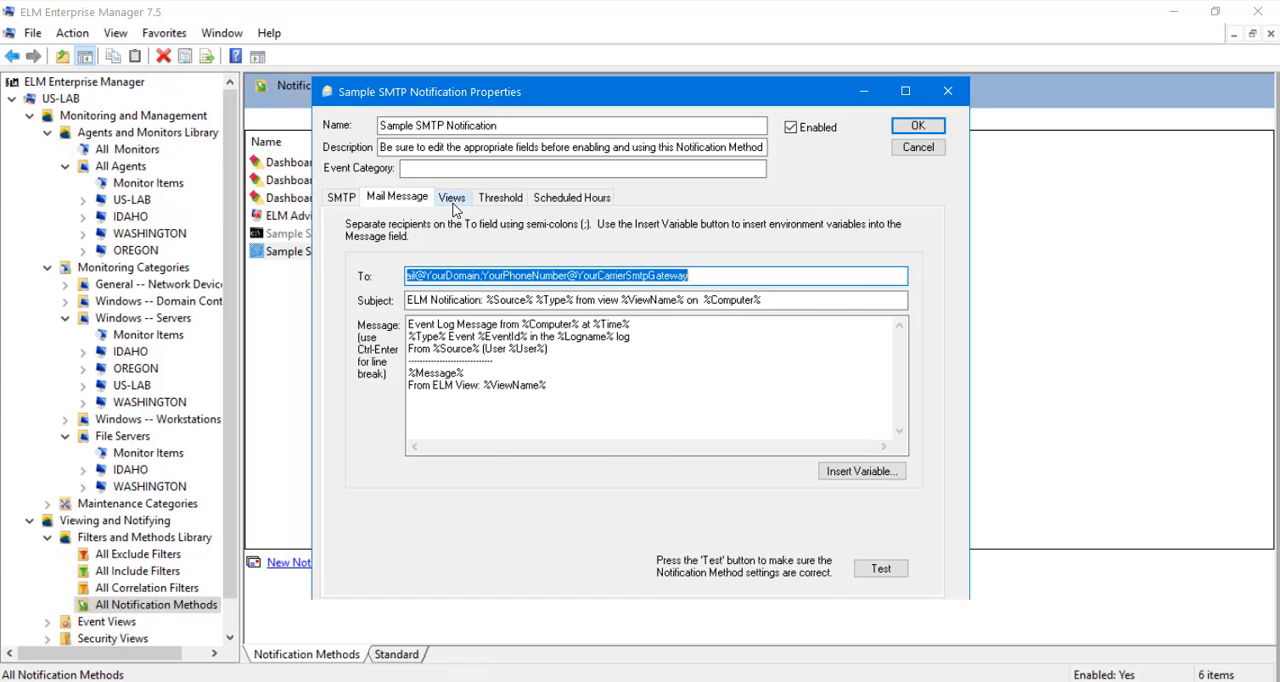
pyautogui.click(453, 203)
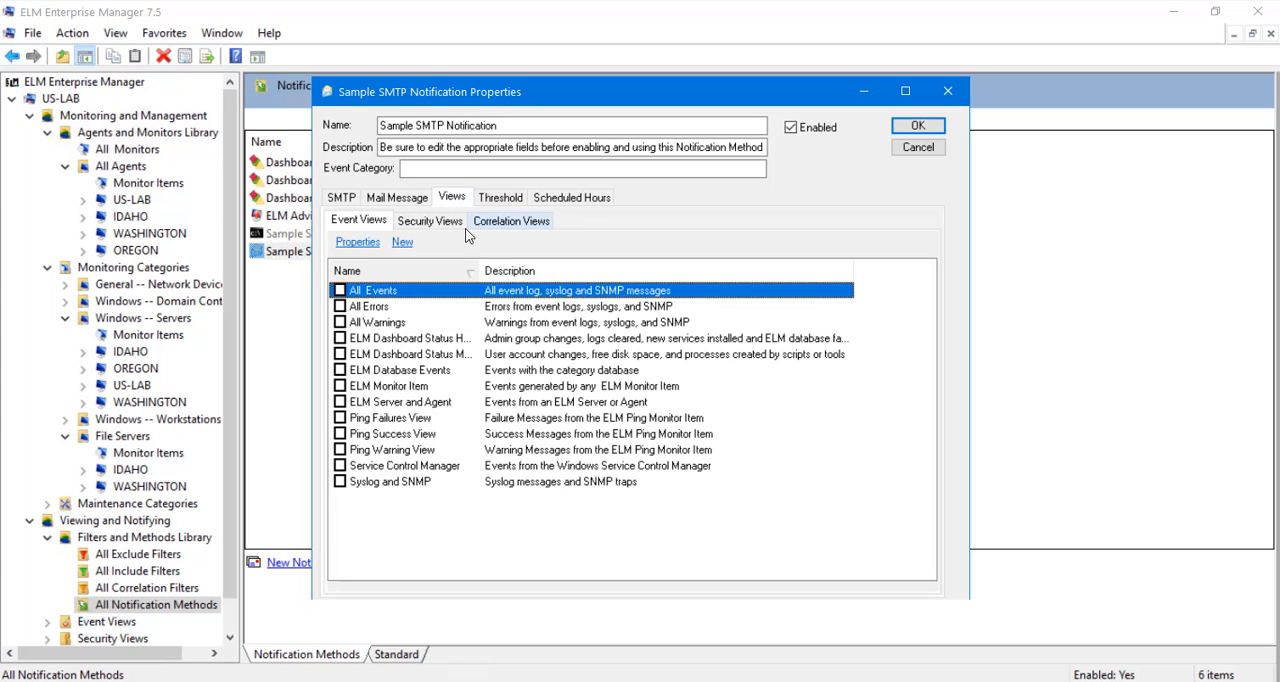
# Try assigning the notification to the Logon Failures security view, review its correlation views, threshold and scheduled hours, and discard the changes.
pyautogui.click(440, 222)
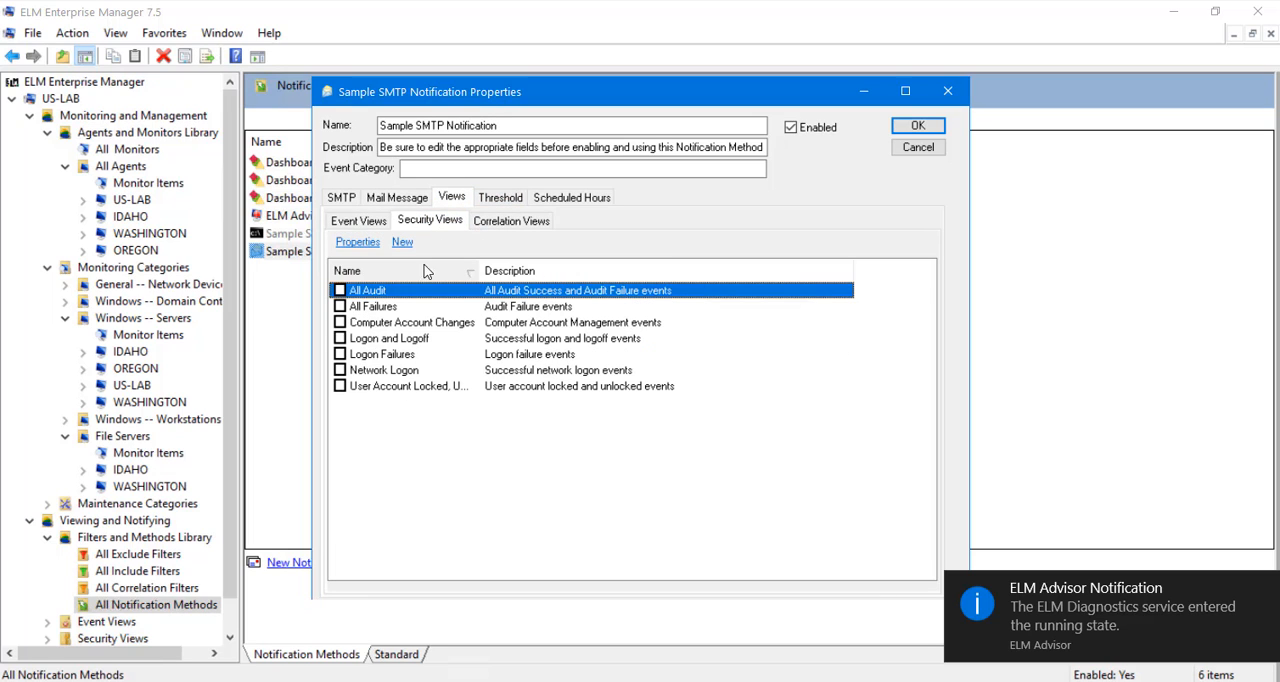
pyautogui.click(340, 354)
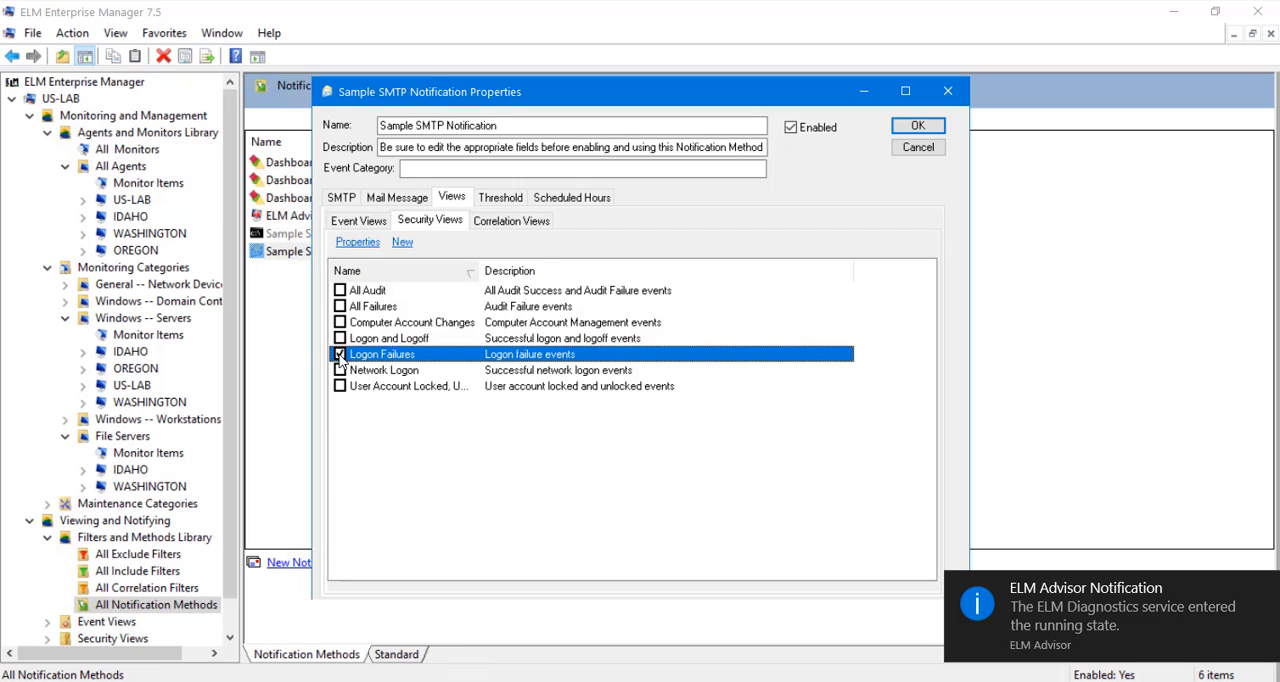
pyautogui.click(528, 222)
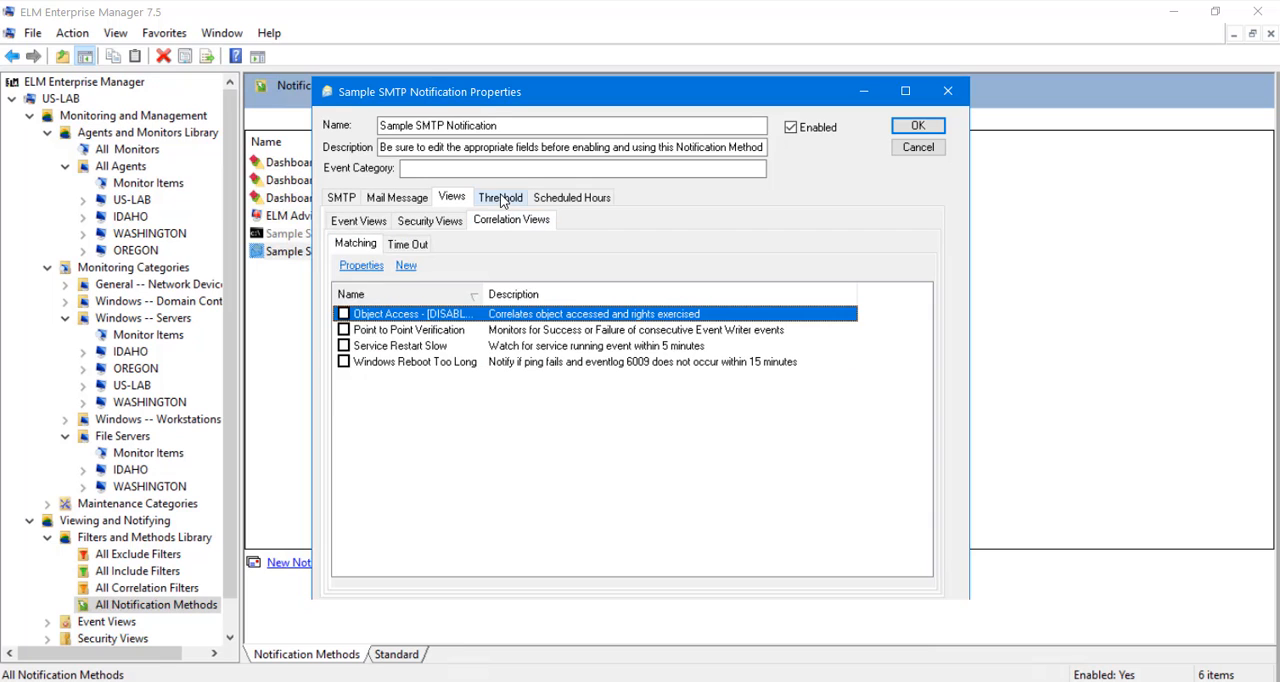
pyautogui.click(501, 198)
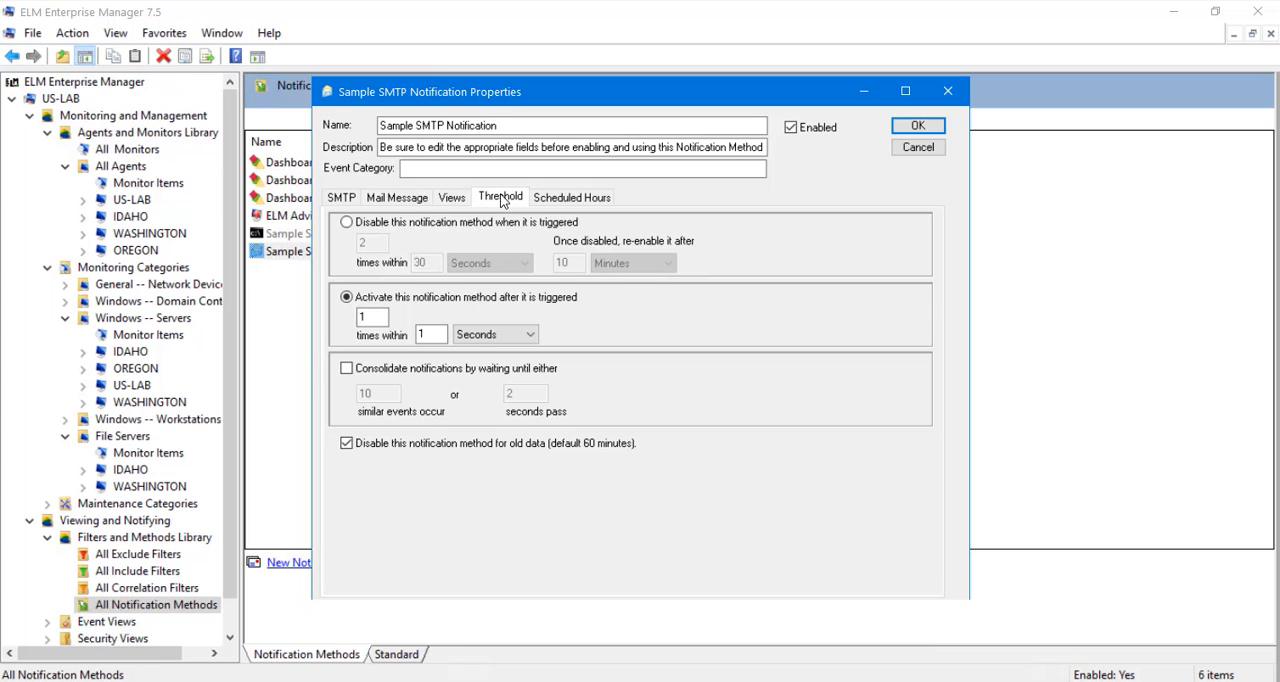
pyautogui.click(559, 199)
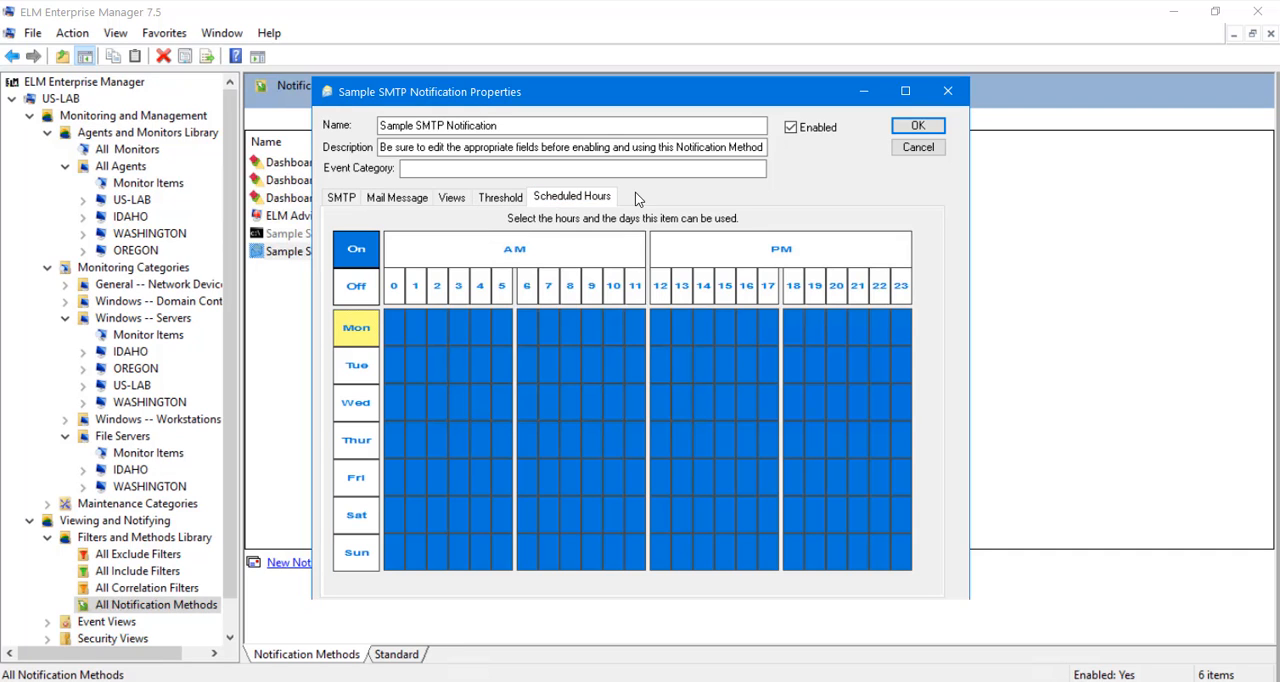
pyautogui.click(927, 149)
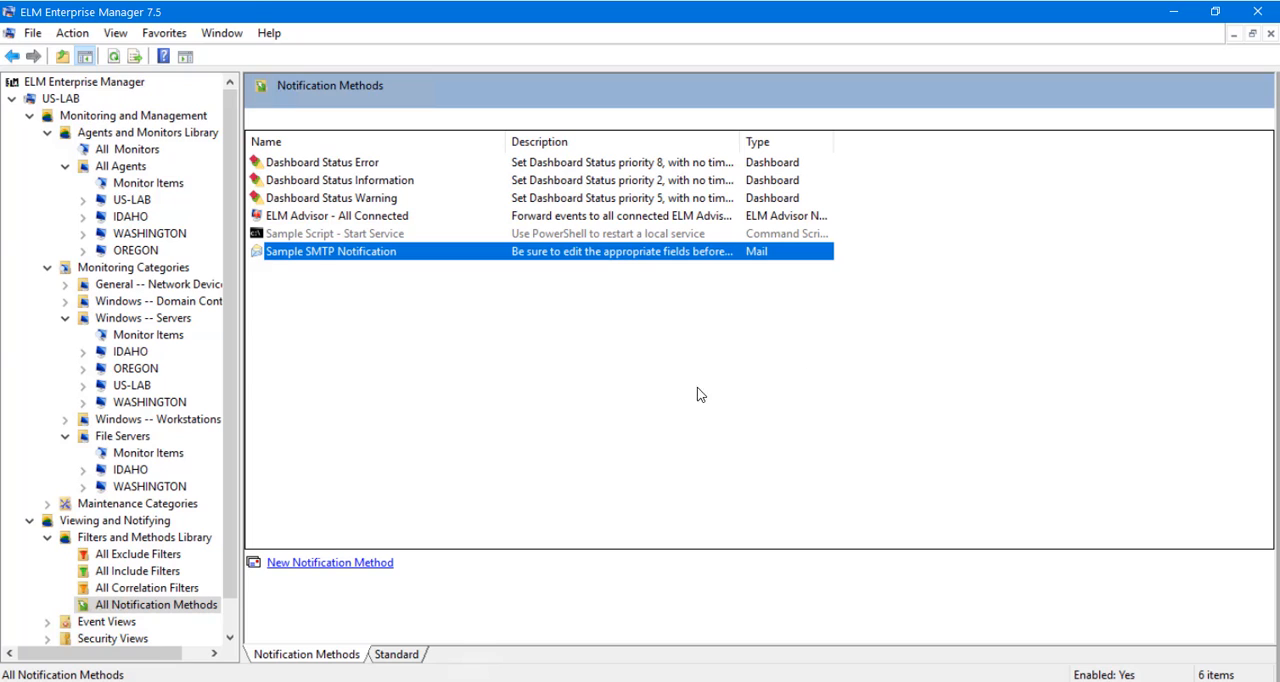
# Expand the Security Views and display the events of the Logon Failures view.
pyautogui.scroll(-1, 160, 470)
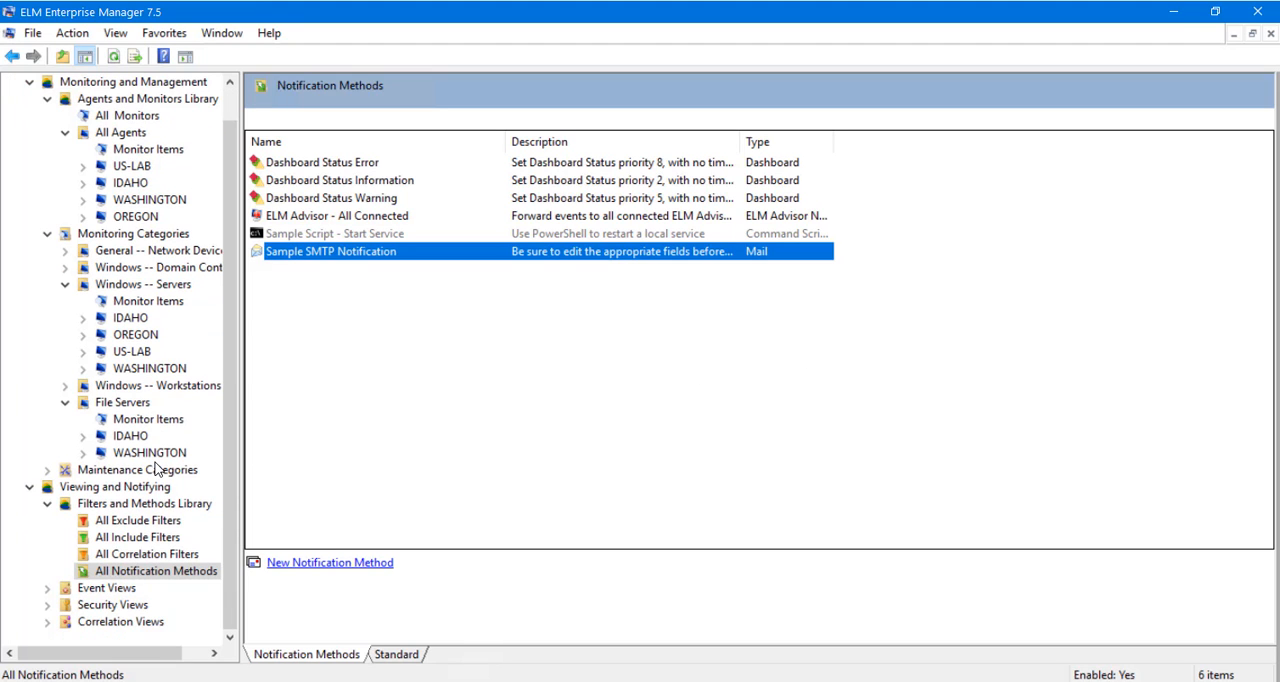
pyautogui.click(48, 606)
pyautogui.click(103, 590)
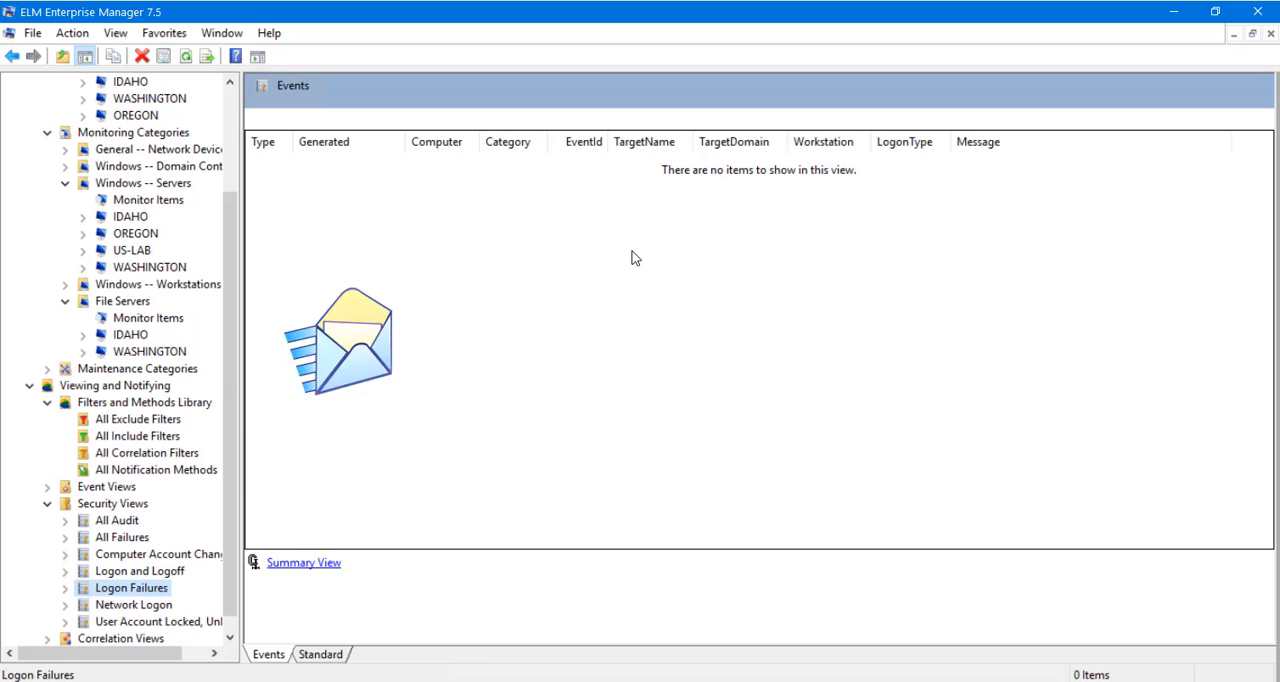
# Minimize the current console and display the All Agents dashboard in the ELM Management Console.
pyautogui.click(1173, 11)
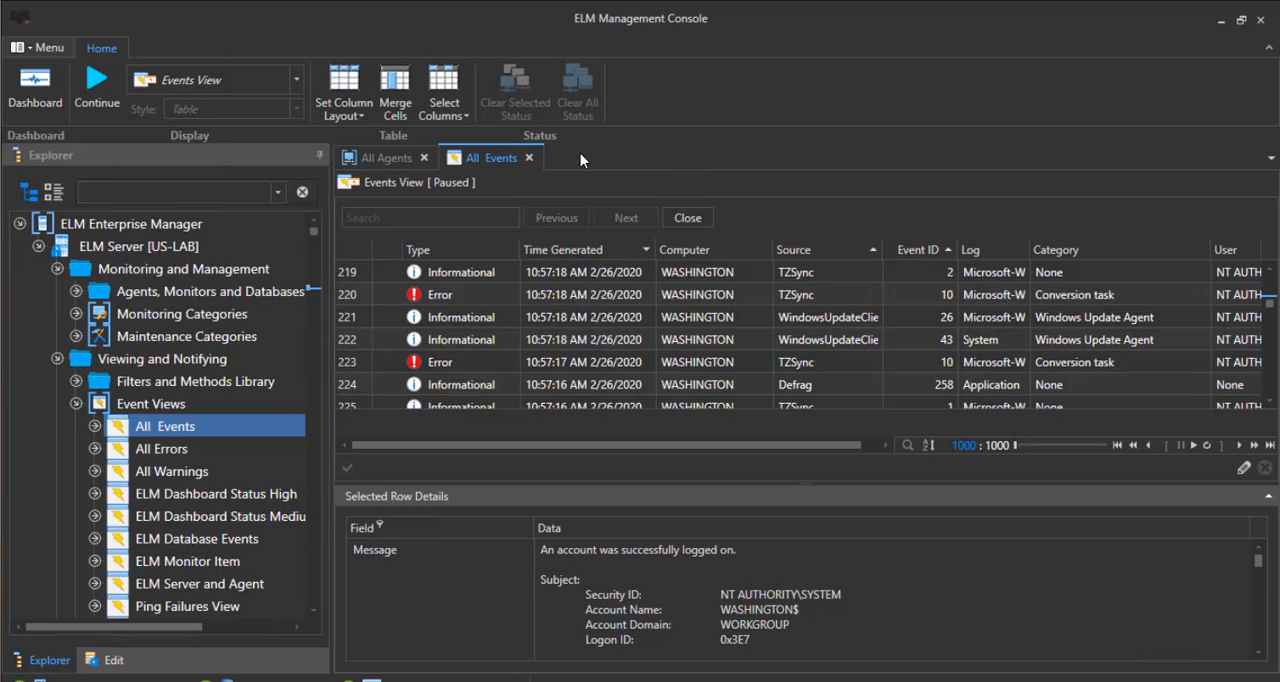
pyautogui.click(400, 157)
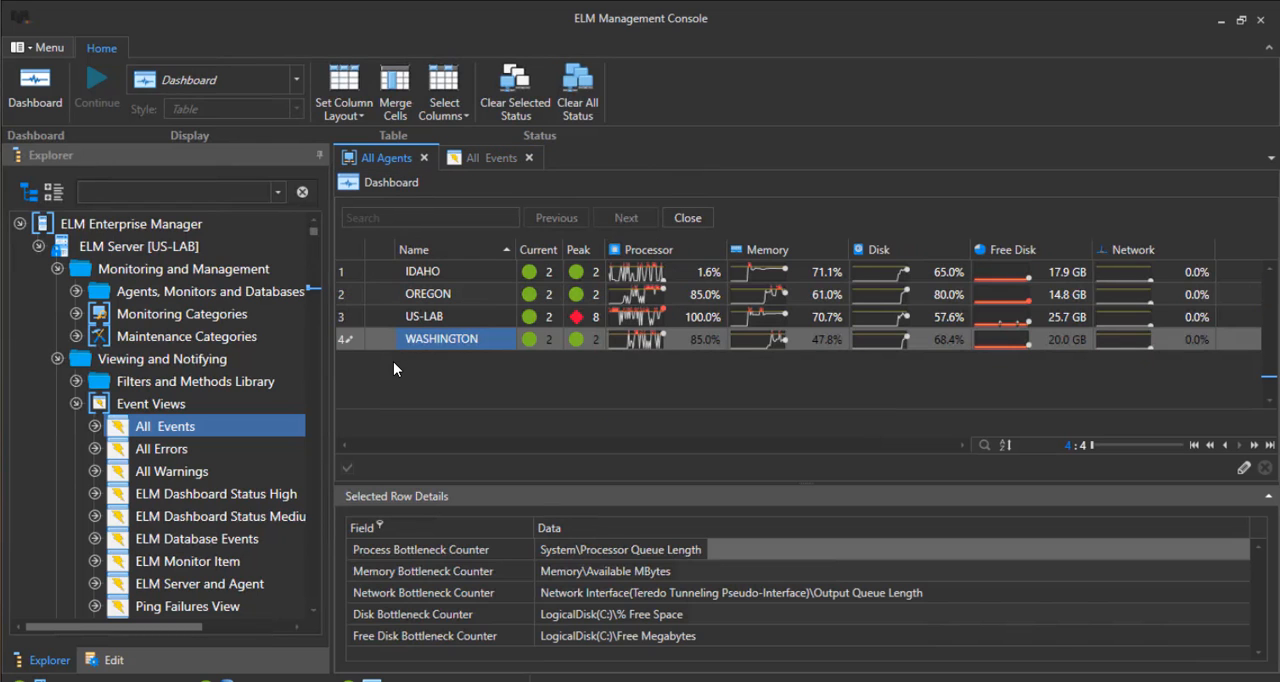
# Look through the event, security and correlation views and the default reports available under the ELM Server.
pyautogui.scroll(-4, 228, 368)
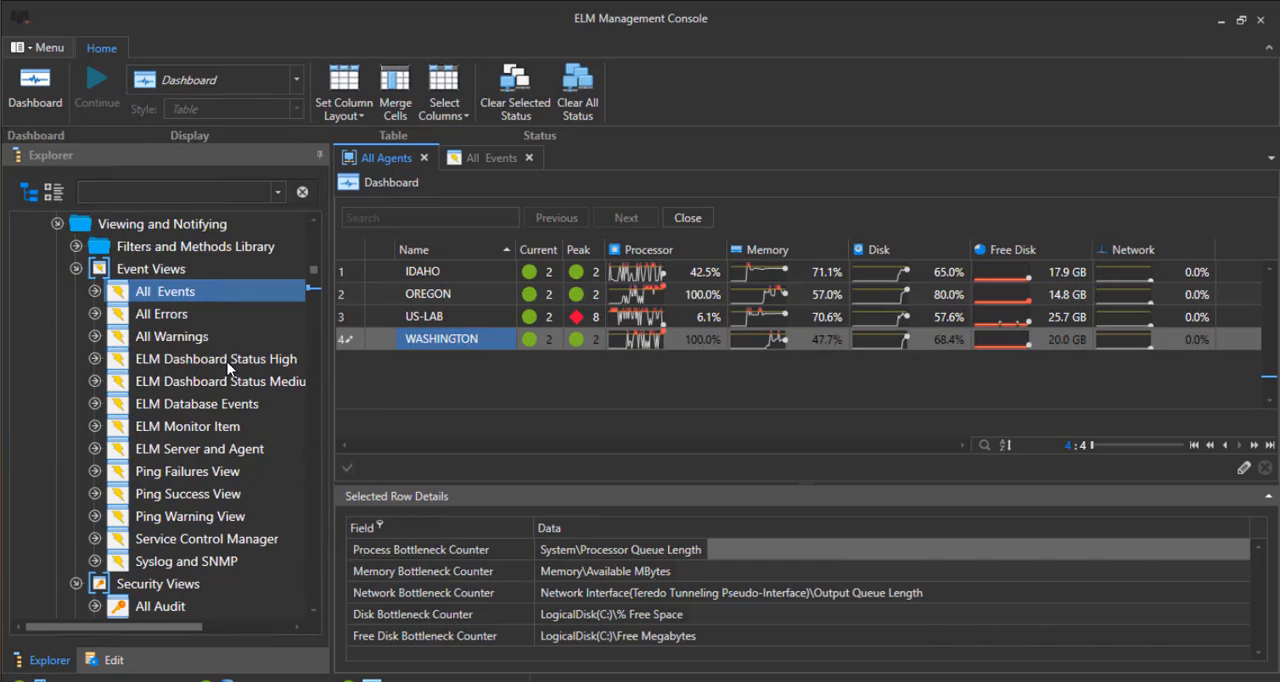
pyautogui.scroll(-1, 228, 368)
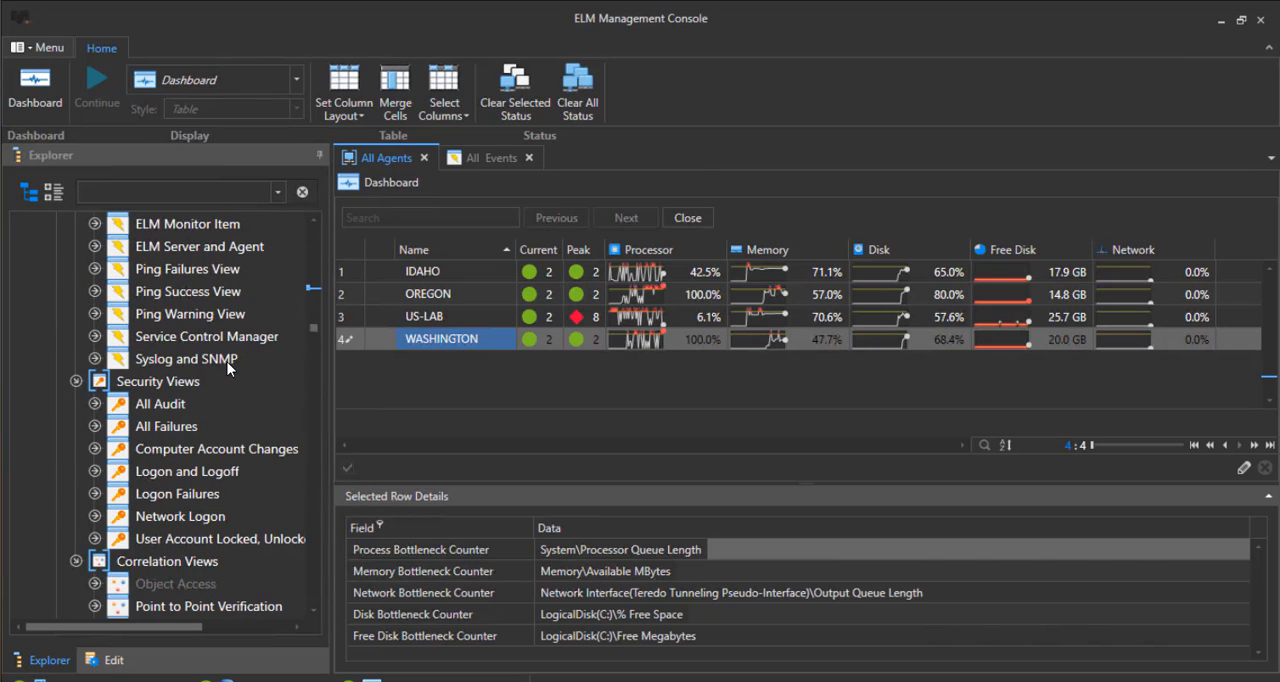
pyautogui.scroll(-6, 228, 368)
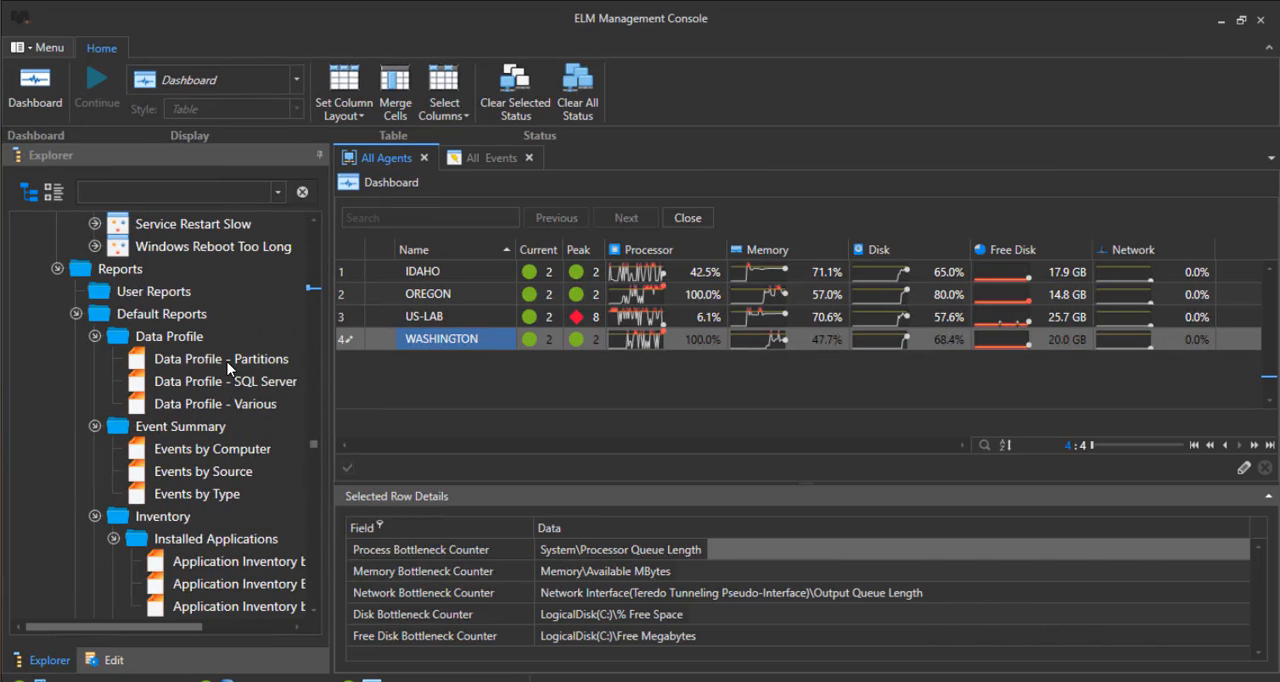
pyautogui.scroll(6, 228, 368)
# Review the US-LAB server's database retention, archive, port, IP trust and SNMP settings, and return to the object tree.
pyautogui.click(110, 662)
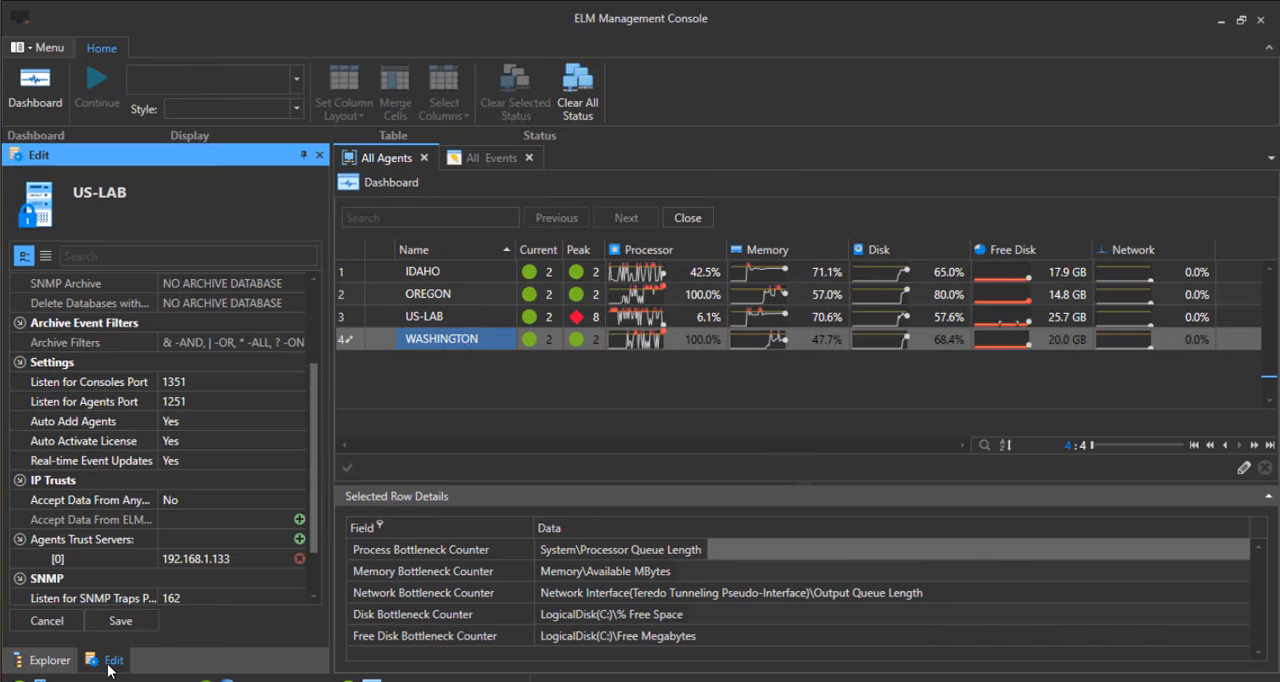
pyautogui.scroll(3, 210, 546)
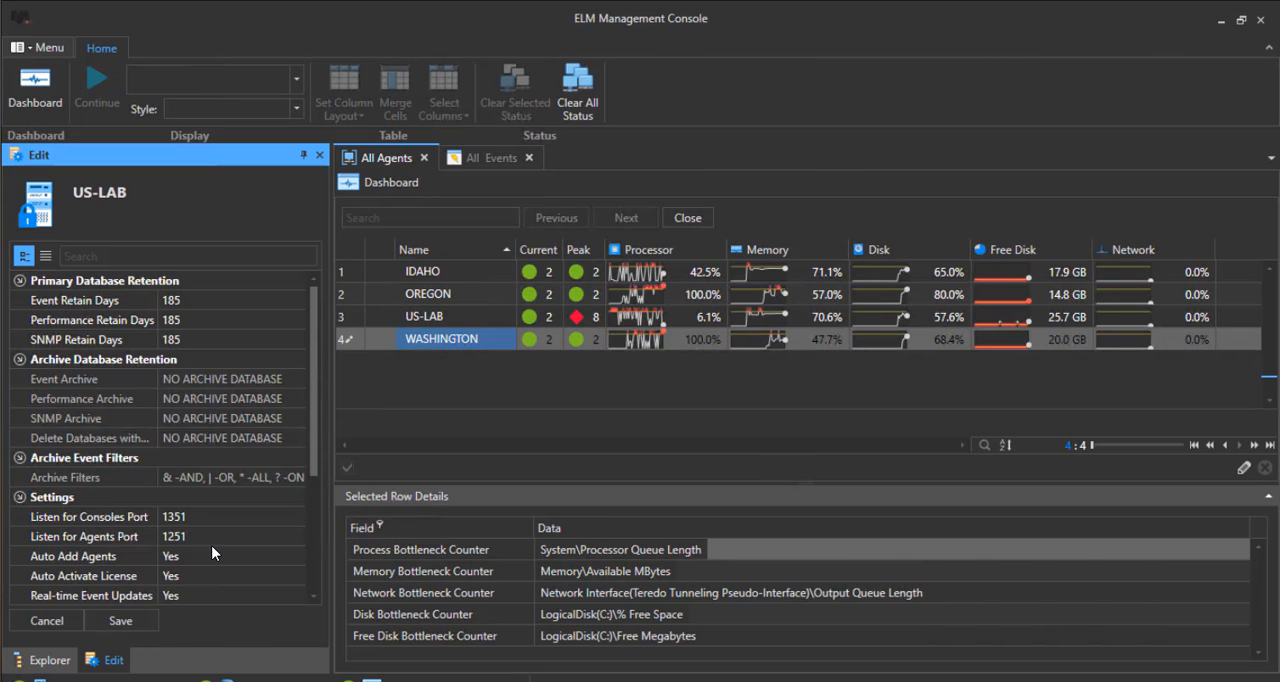
pyautogui.scroll(-4, 211, 545)
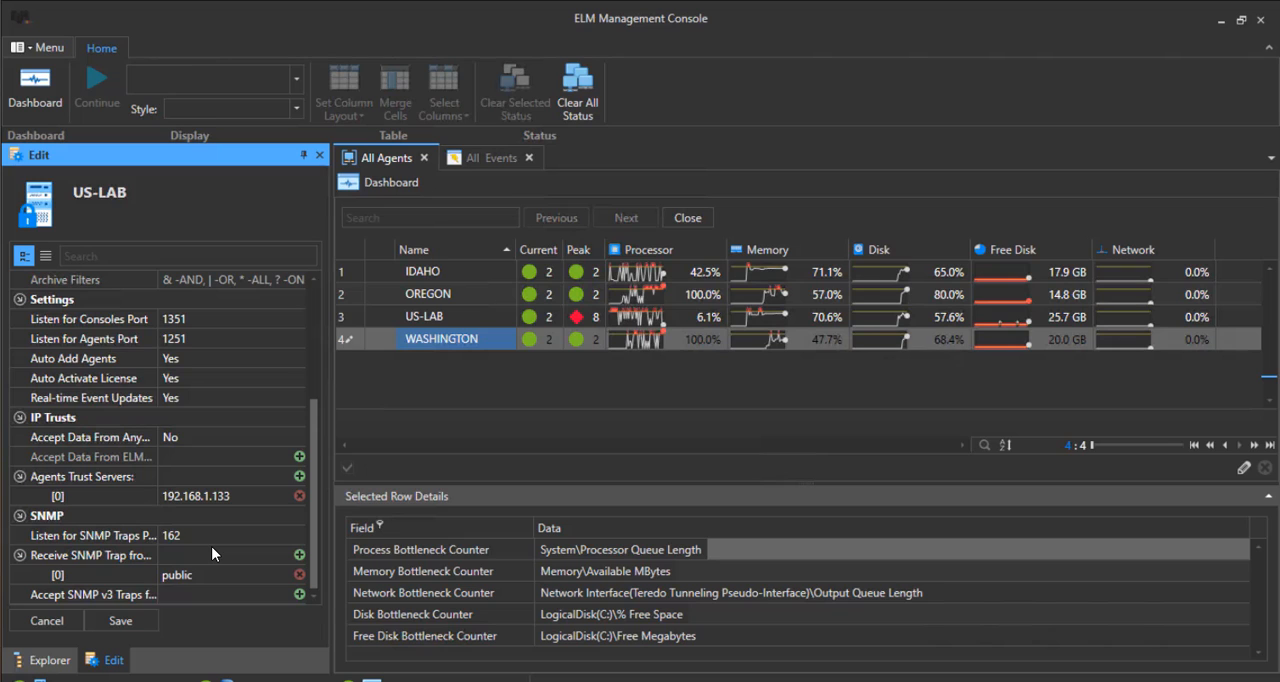
pyautogui.click(50, 660)
# Switch to the TNT Software website and examine the New ELM 7.5 Dashboard and UI Overview Video page.
pyautogui.scroll(-8, 102, 550)
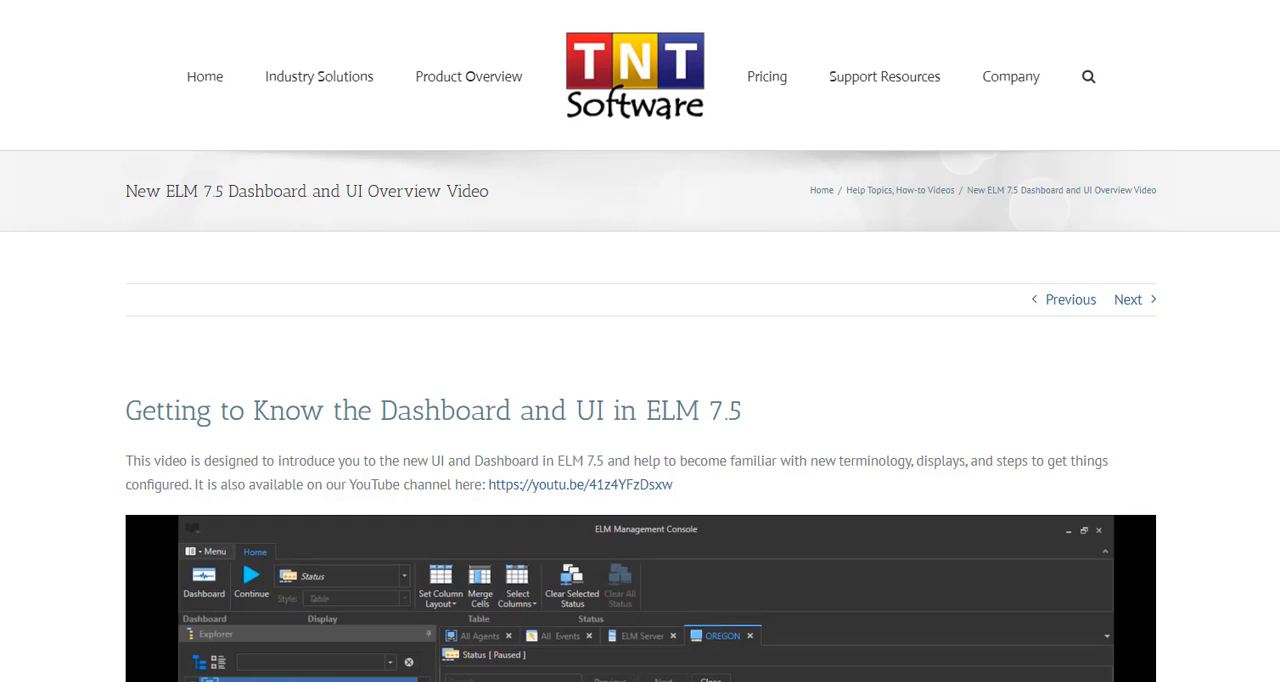
pyautogui.scroll(-5, 518, 415)
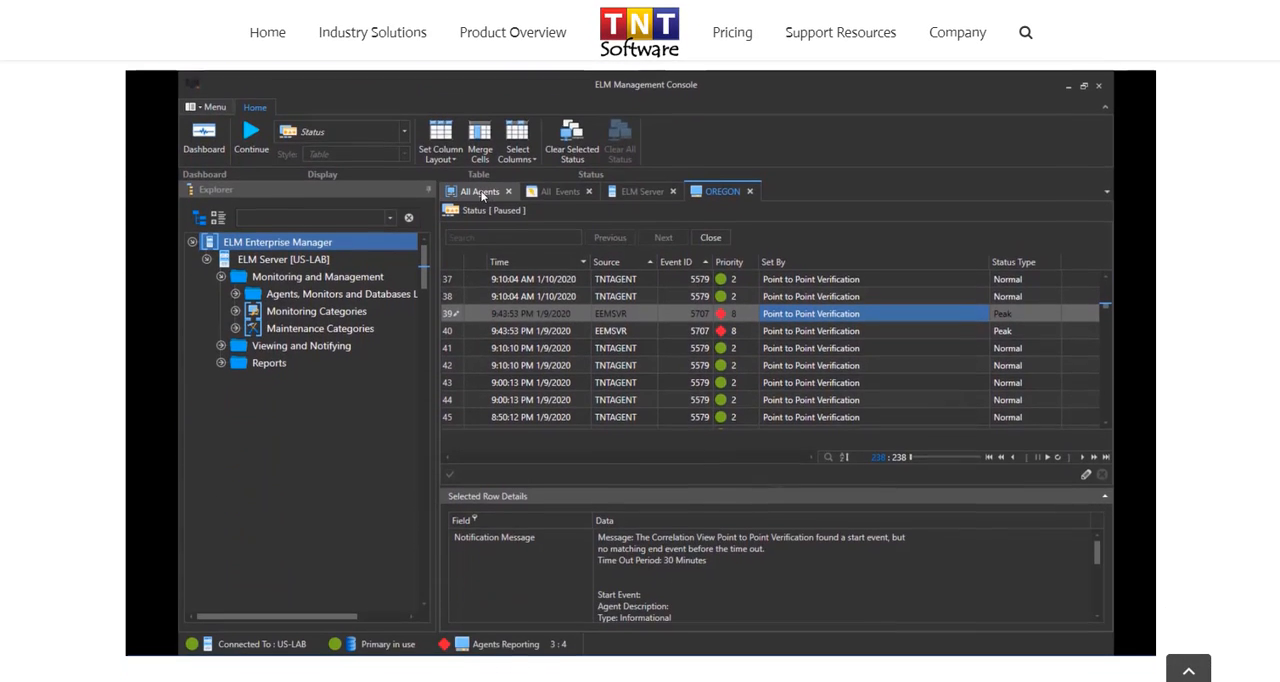